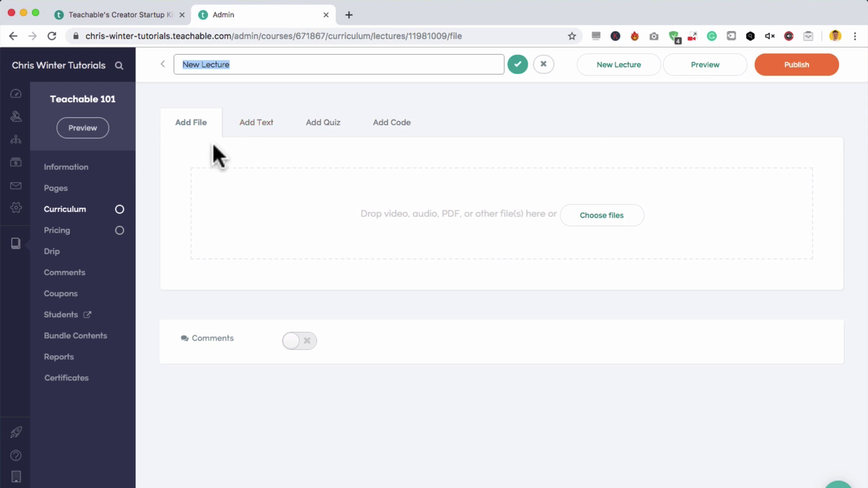
Look through the text, quiz and code content options of the new lecture and return to the file upload option
click(256, 123)
click(322, 122)
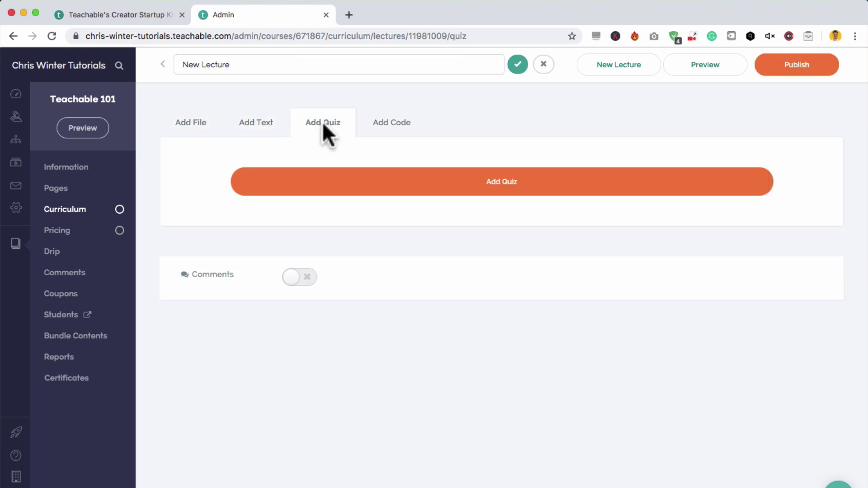
click(376, 121)
click(203, 126)
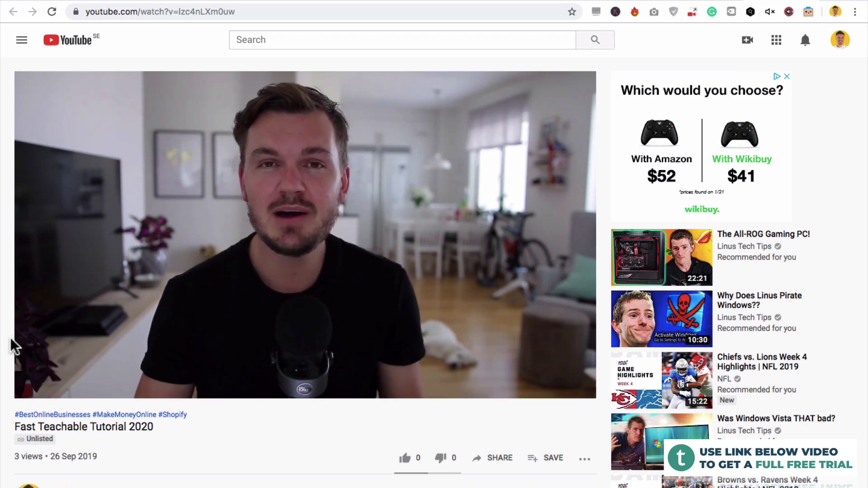
Open the Teachable free trial link from the YouTube video's description and clear the sign-up email address
scroll(27, 317, down, 3)
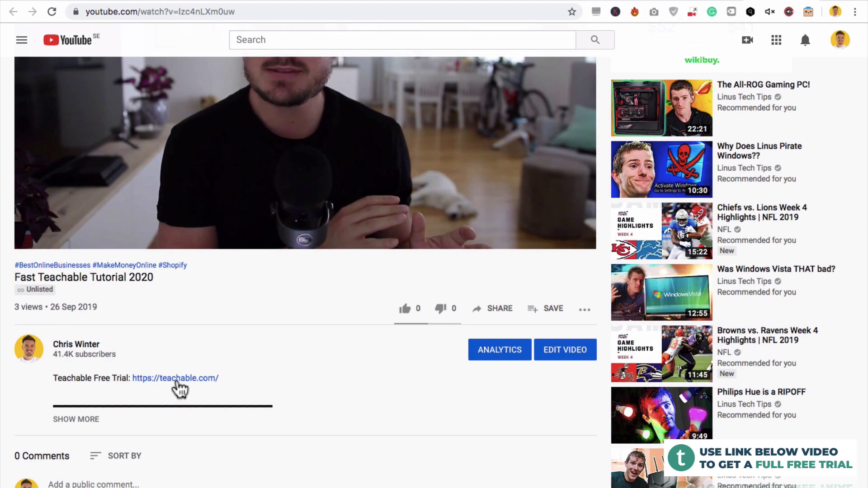
click(171, 384)
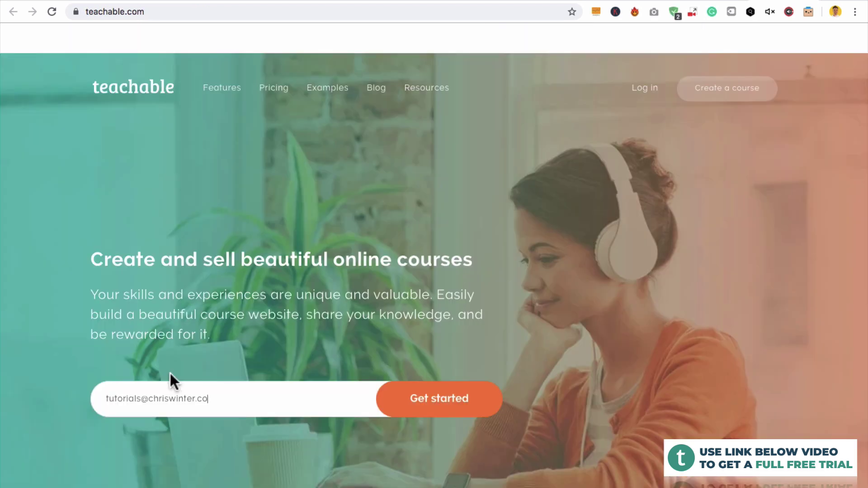
scroll(170, 373, down, 3)
scroll(213, 359, up, 2)
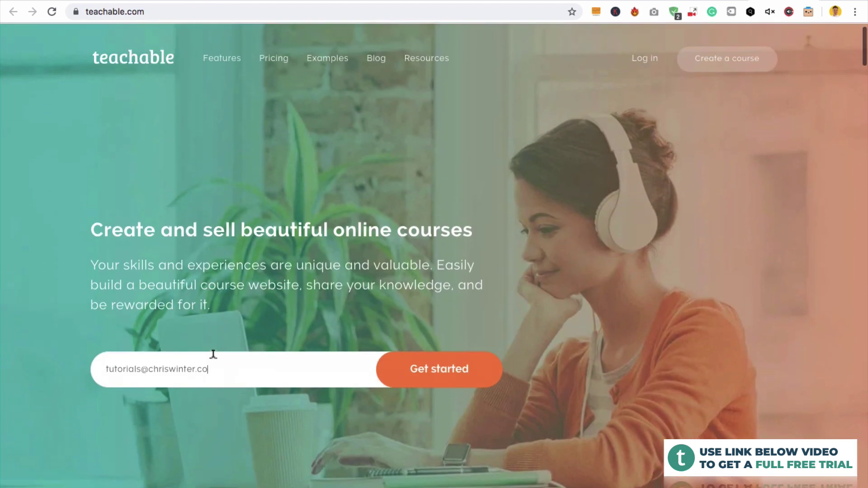
triple_click(212, 357)
key(BackSpace)
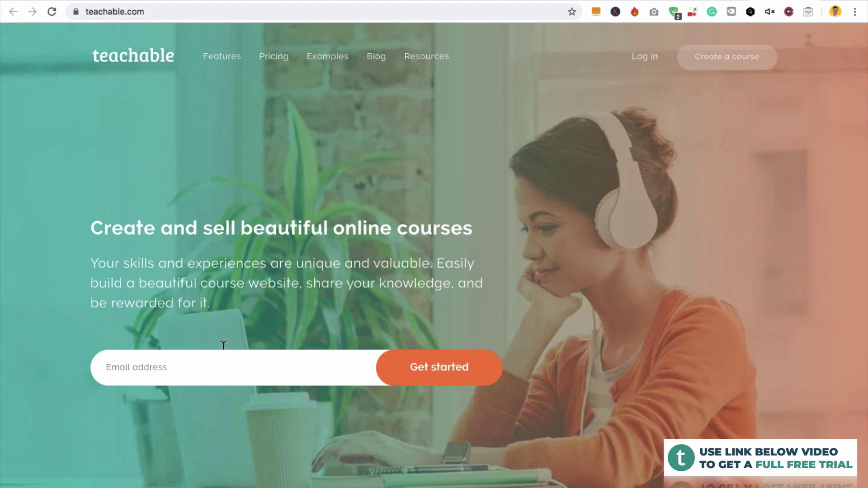
scroll(220, 349, up, 1)
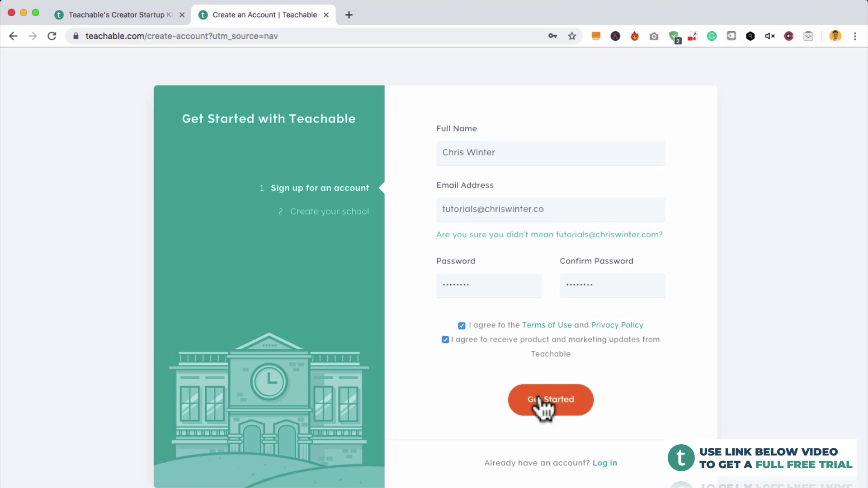
Submit the completed account, school name and onboarding survey forms to create and enter the new school
click(553, 400)
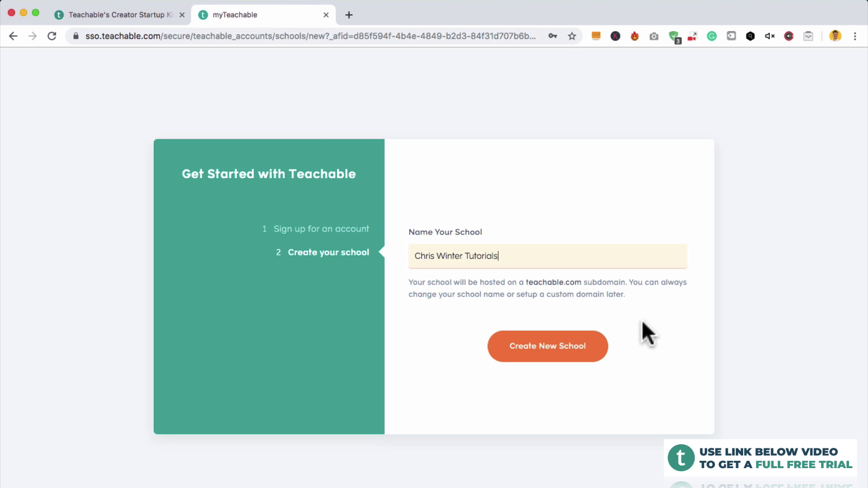
click(569, 353)
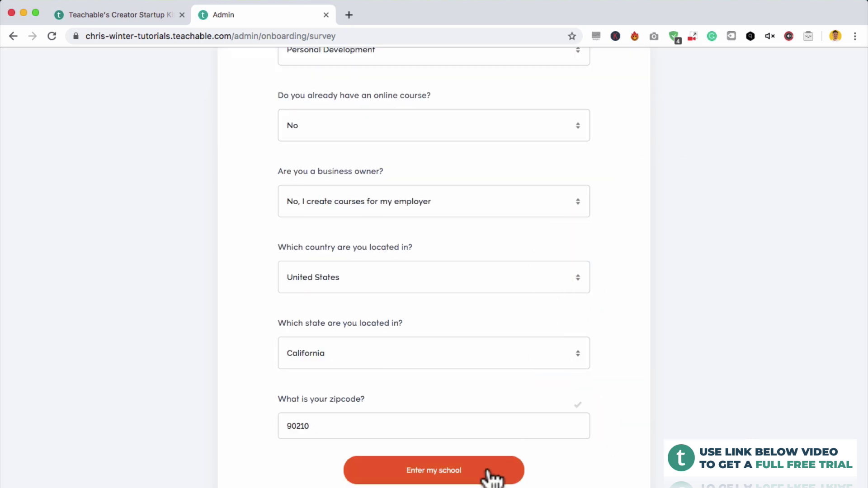
click(492, 476)
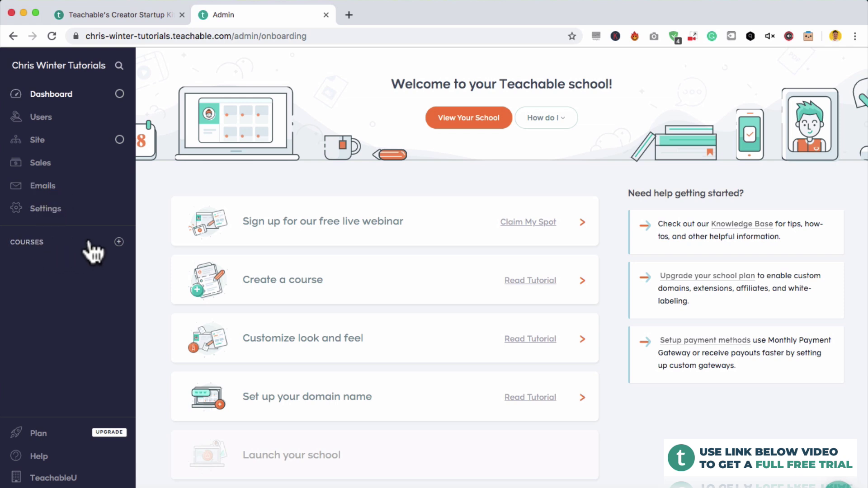
Create a new course titled "Teachable 101" with the subtitle "How to create an excellent course"
click(119, 243)
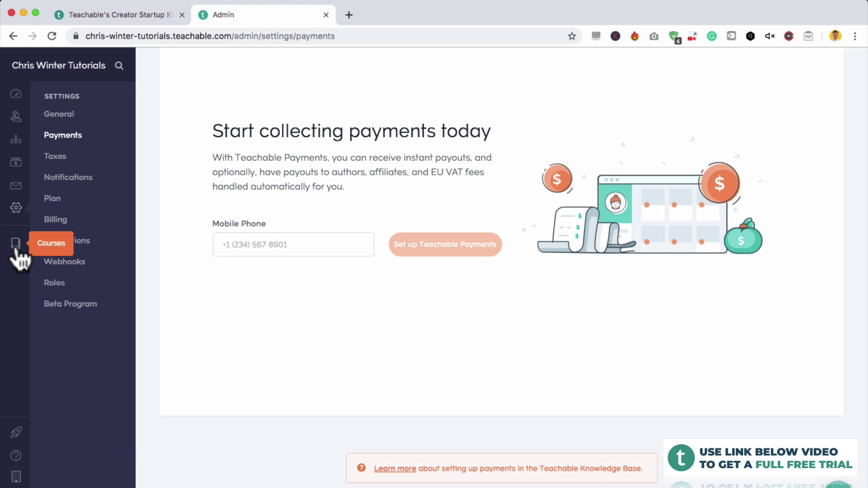
click(16, 248)
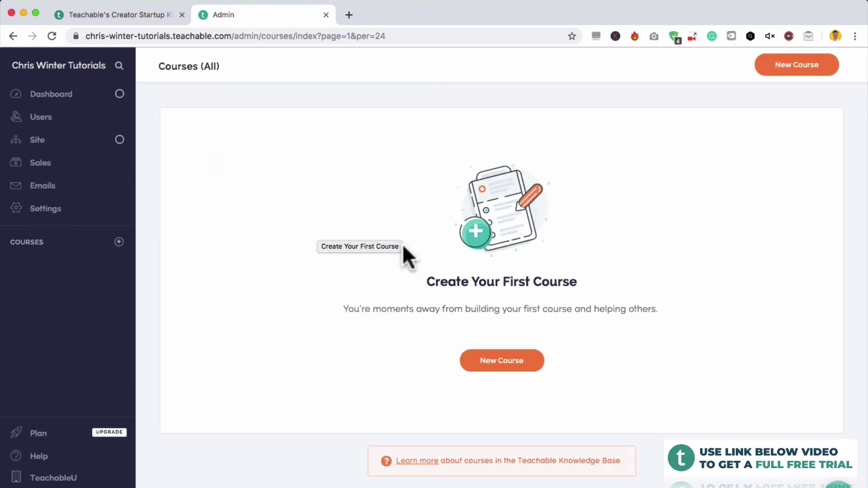
click(119, 243)
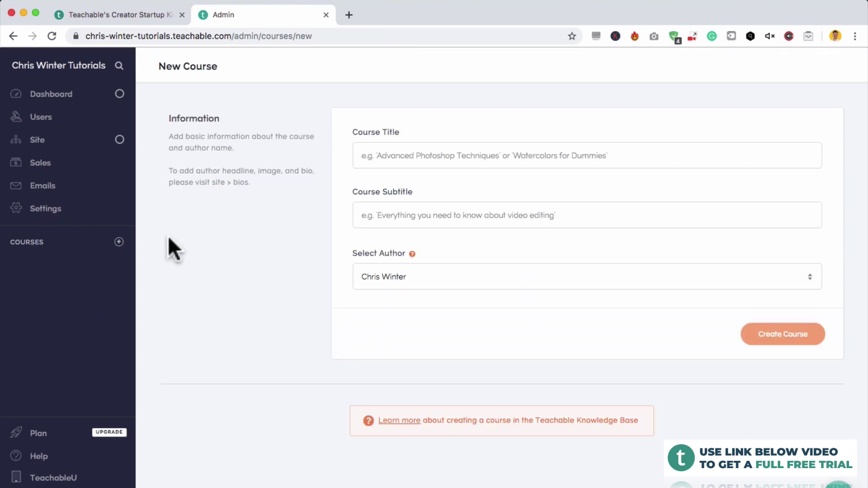
click(403, 147)
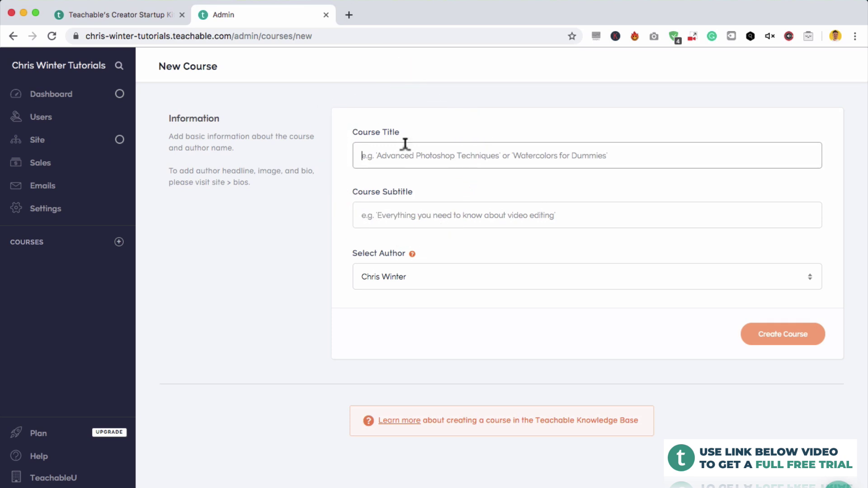
text(Teachable 101)
key(Tab)
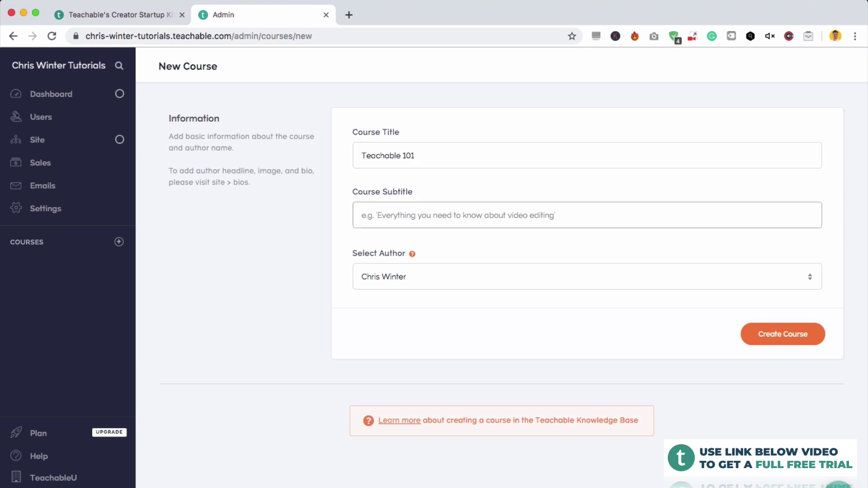
text(How t)
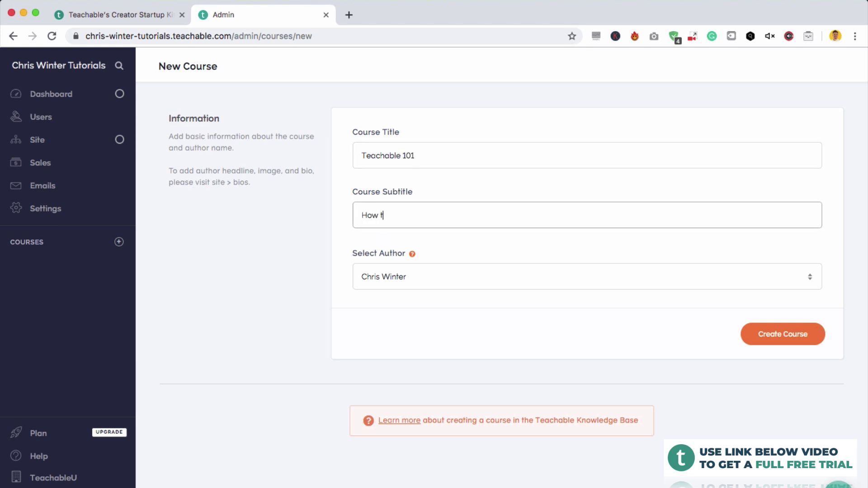
text(o create an excellent course)
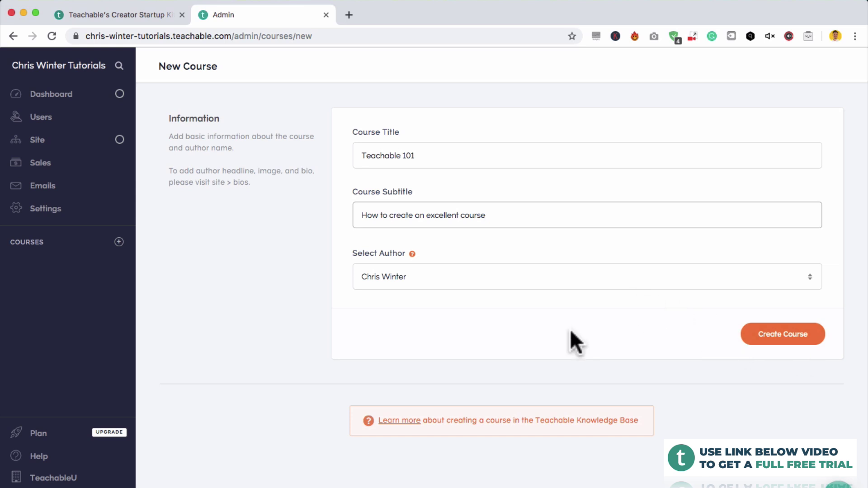
click(787, 353)
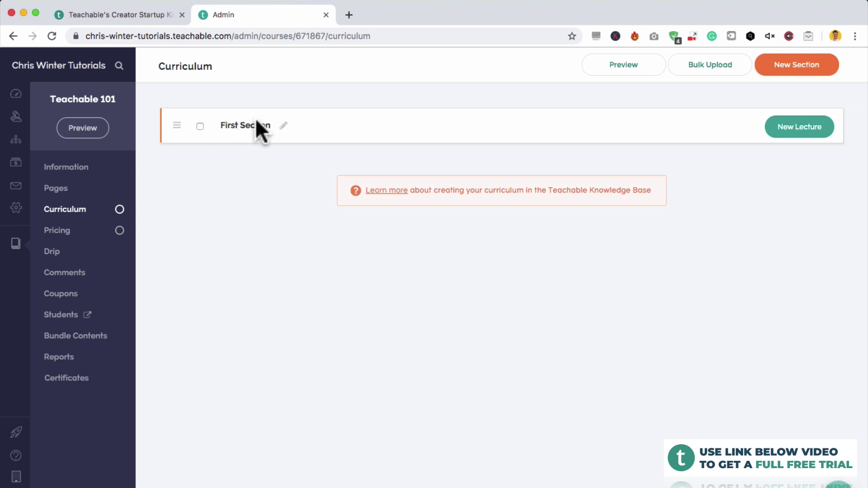
Rename the curriculum's first section as "Introduction"
click(283, 125)
key(super+a)
key(BackSpace)
text(Introduction)
key(Return)
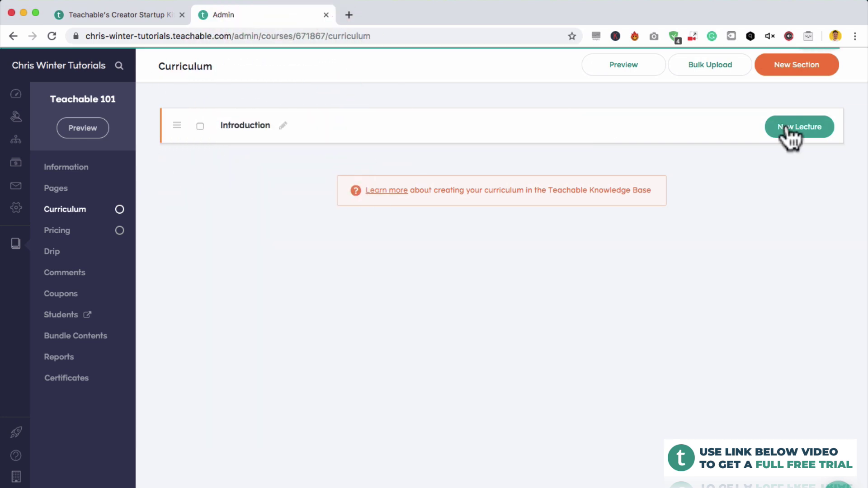
Add a new lecture to the Introduction section and upload the file Course Video 1.mp4 to it
click(794, 127)
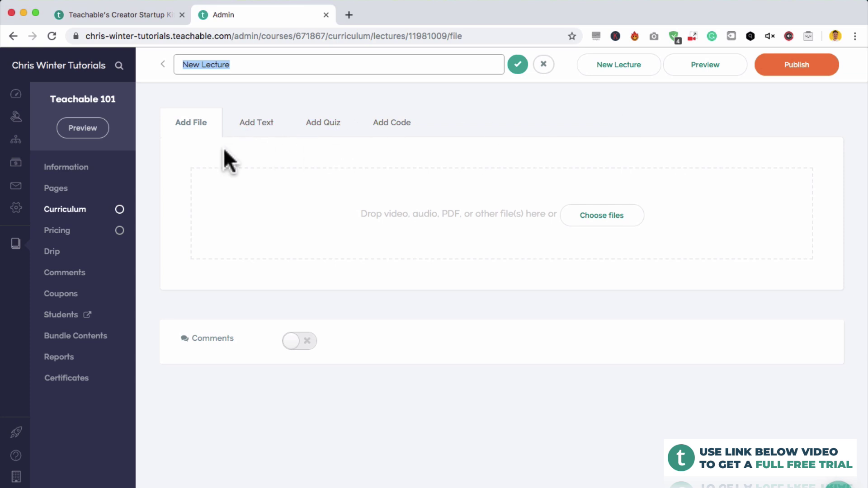
click(255, 123)
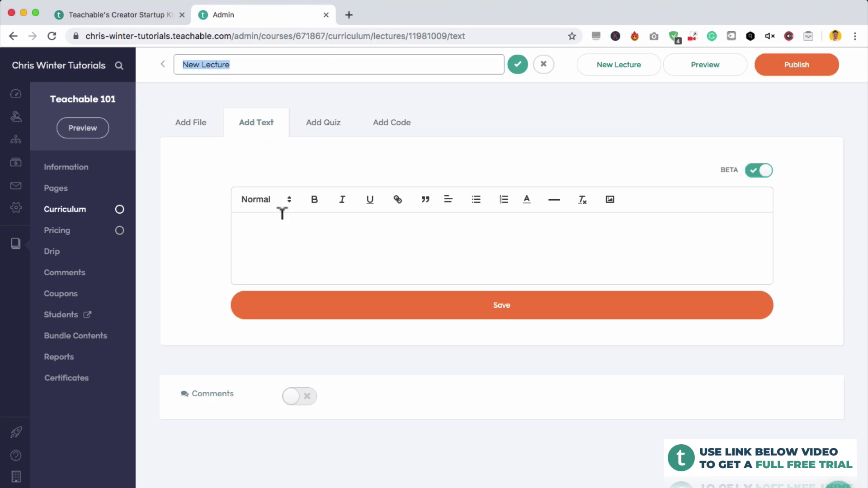
click(323, 124)
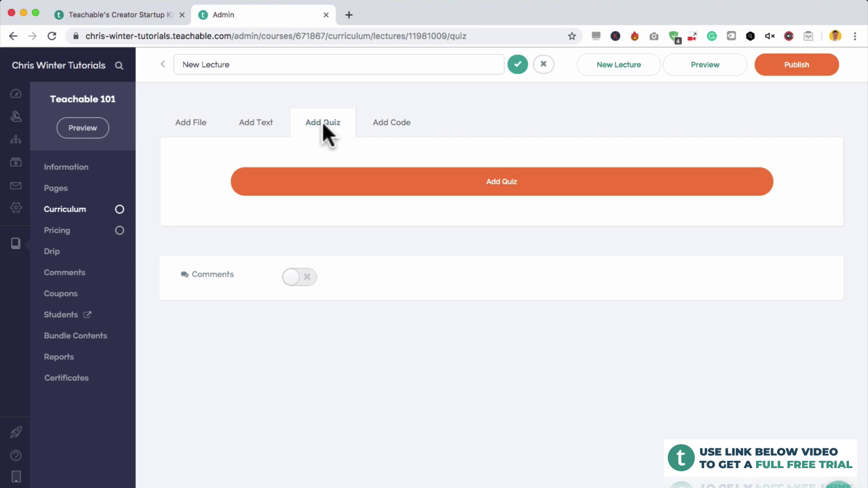
click(372, 125)
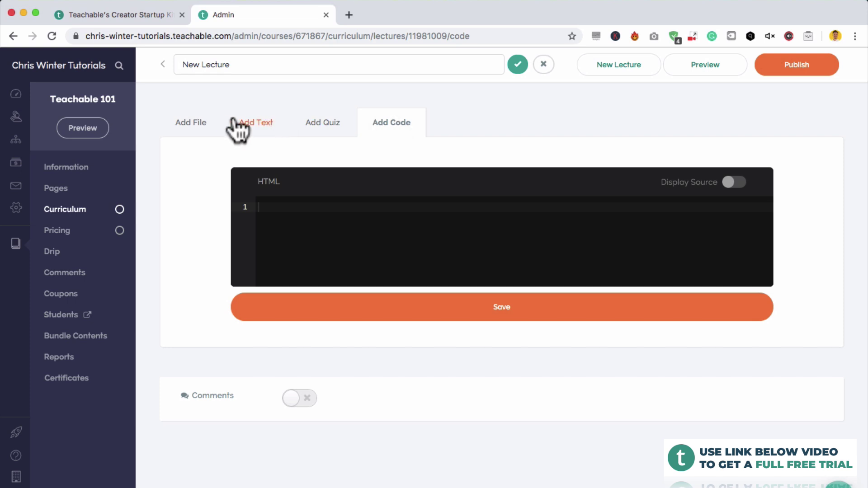
click(199, 123)
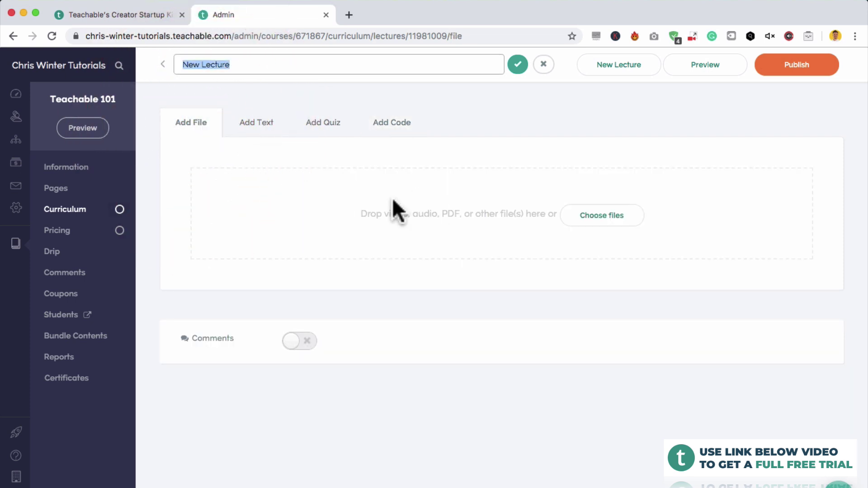
click(600, 218)
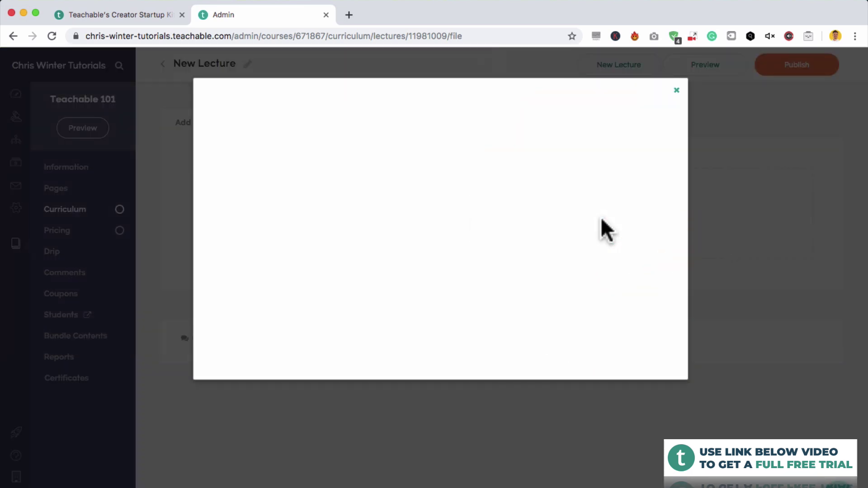
double_click(350, 105)
click(346, 105)
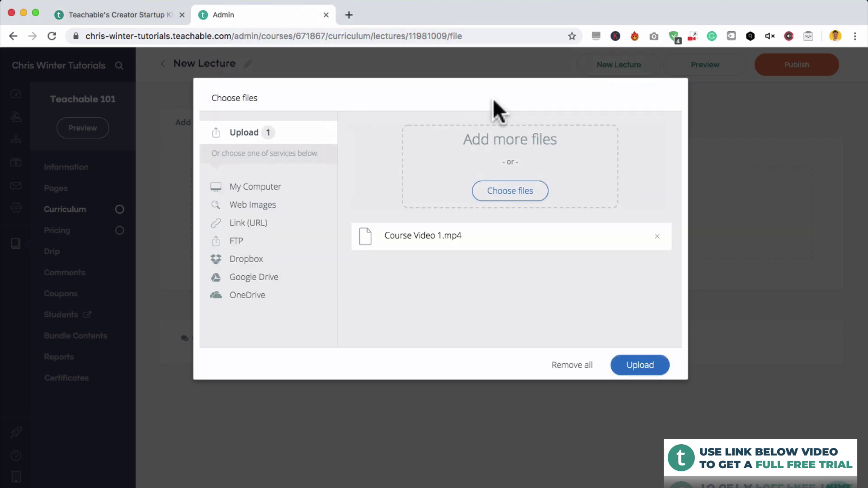
click(639, 371)
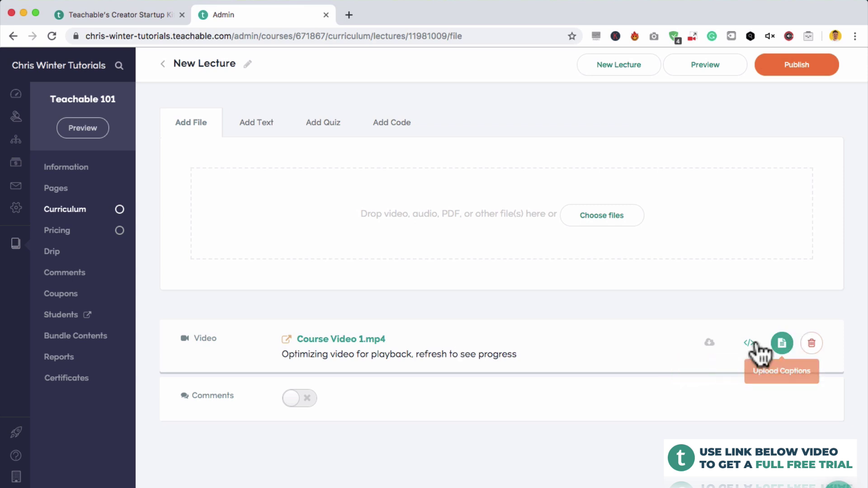
Enable comments for the lecture and rename it as "Course Introduction Video"
click(307, 398)
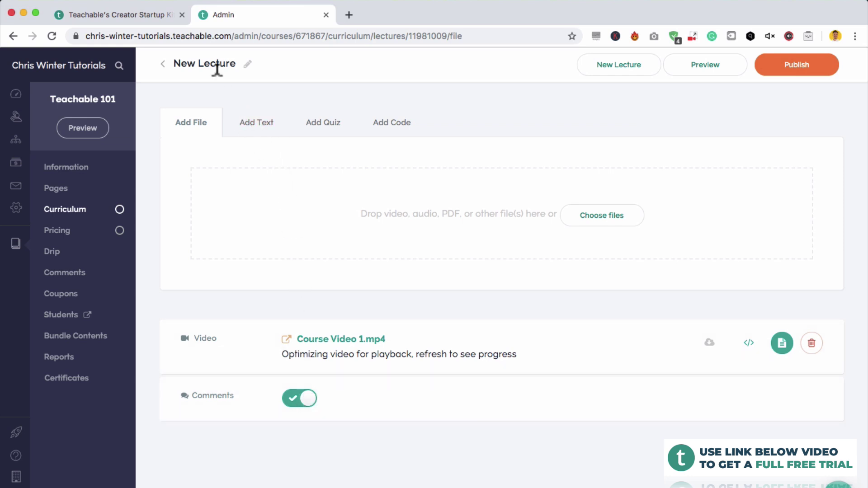
click(248, 63)
triple_click(248, 56)
text(Course Introduction Video)
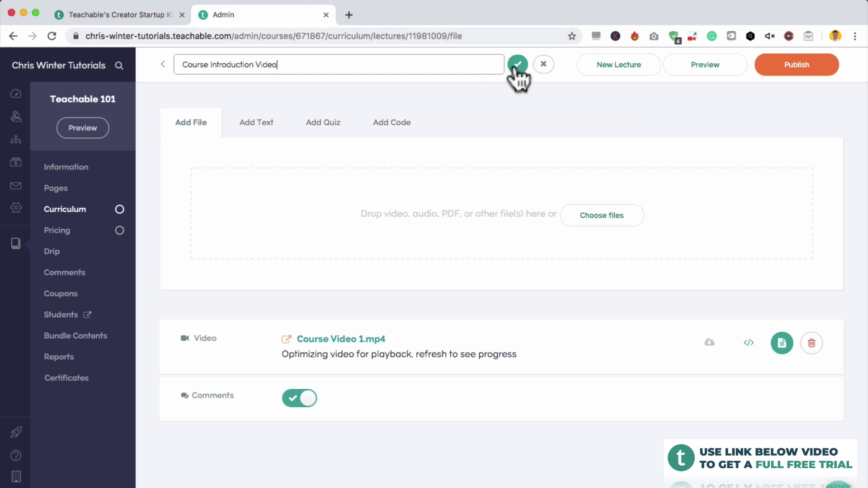
click(518, 64)
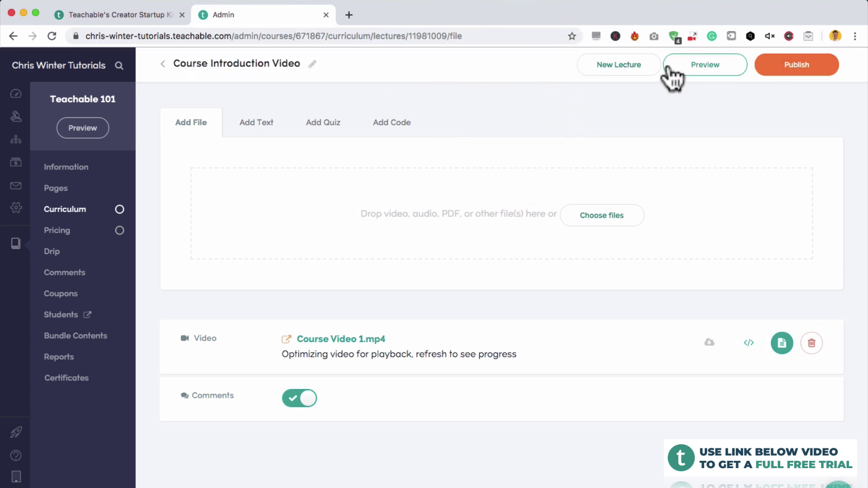
Preview the Course Introduction Video lecture, pause its playback and examine the discussion area below the video
click(726, 72)
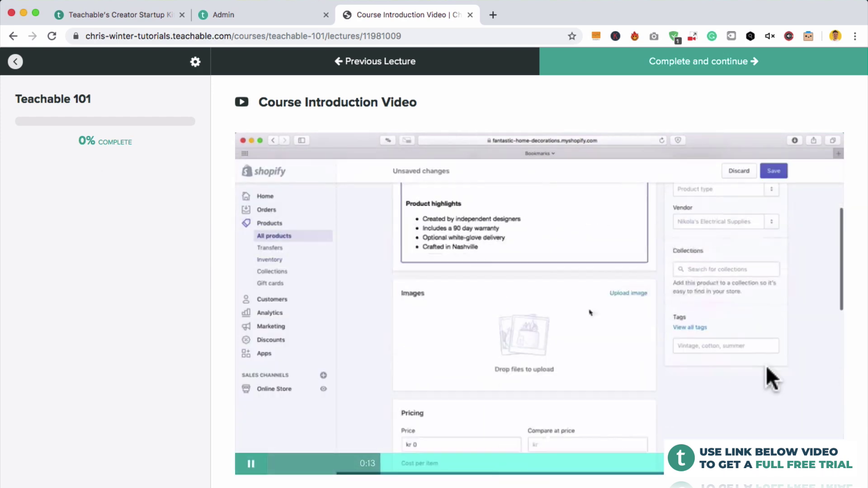
click(251, 464)
scroll(315, 442, down, 3)
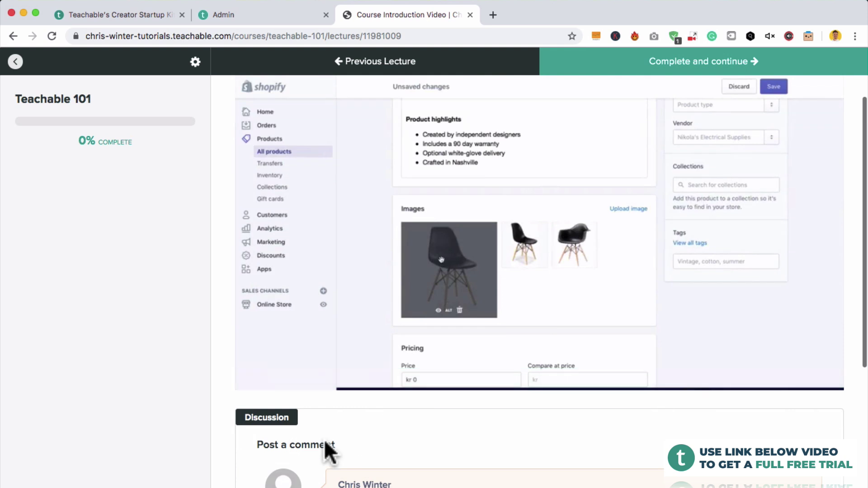
scroll(412, 431, down, 5)
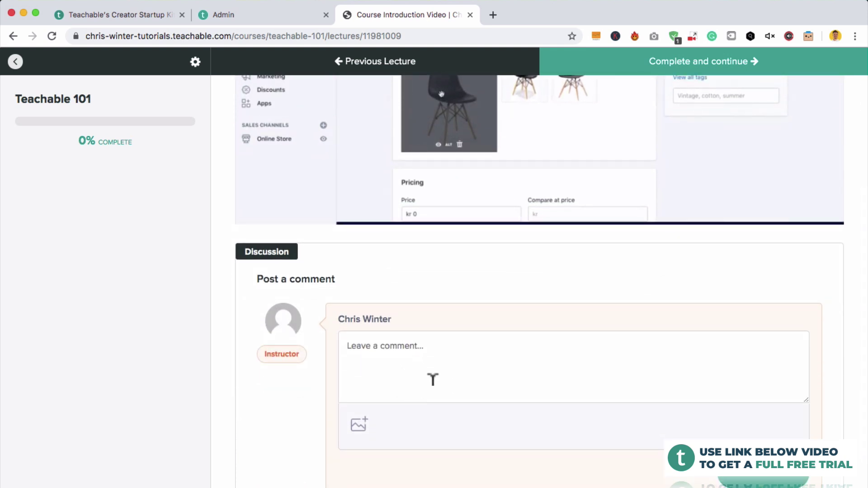
scroll(433, 378, down, 2)
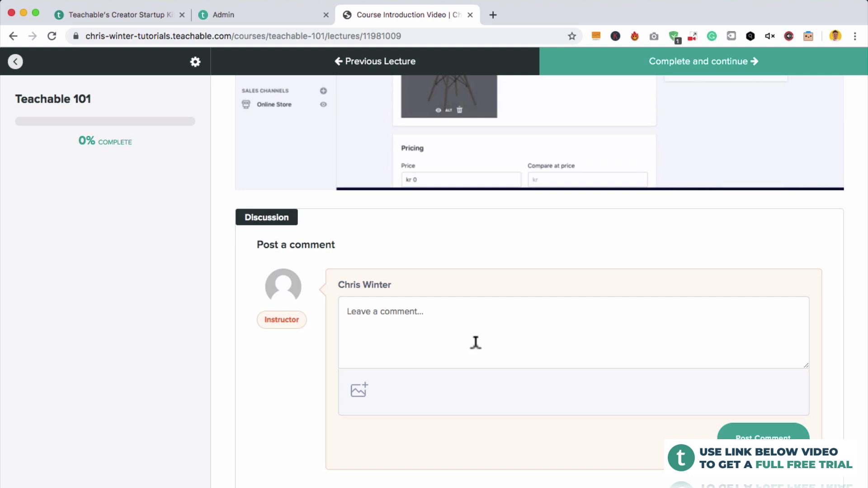
scroll(476, 346, up, 10)
scroll(477, 349, up, 2)
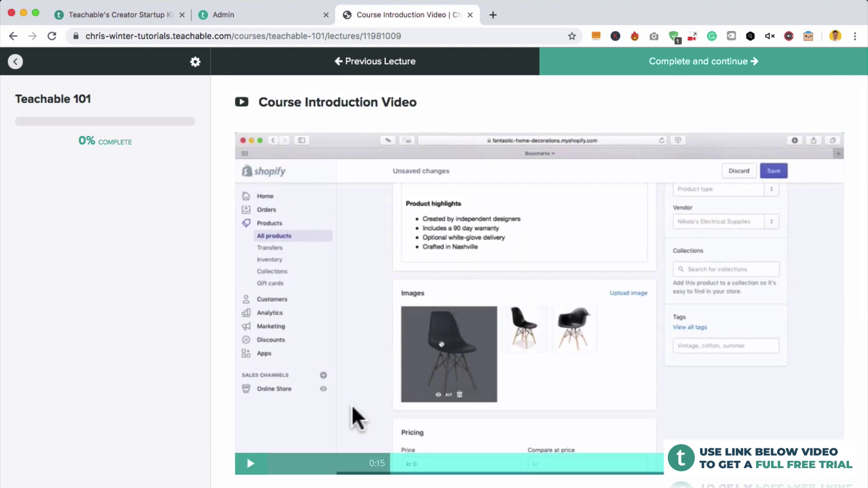
Play and pause the Course Introduction Video in the lecture preview to check its playback
click(251, 472)
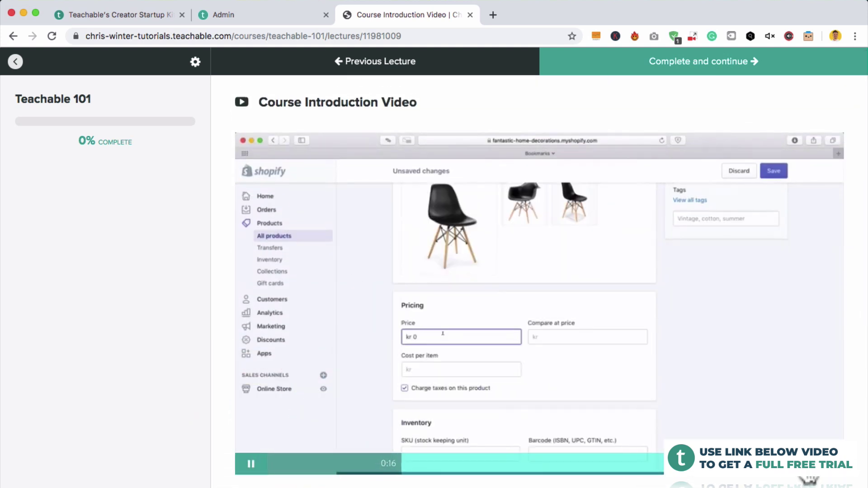
click(207, 435)
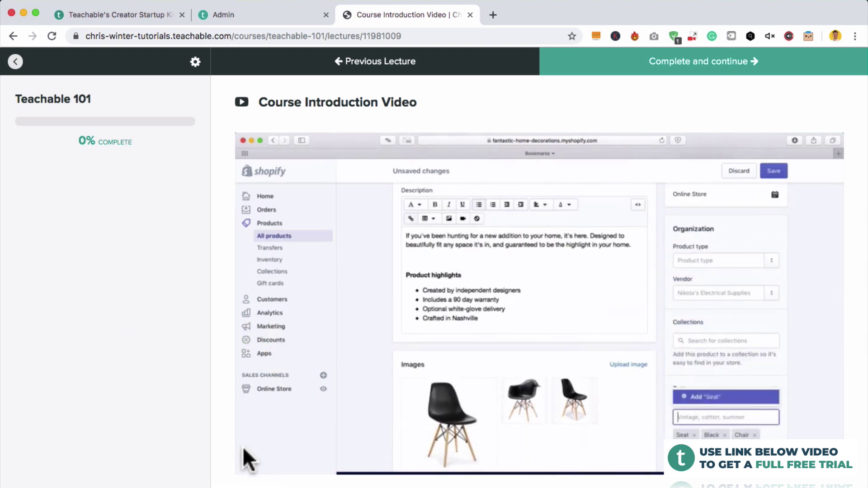
click(252, 470)
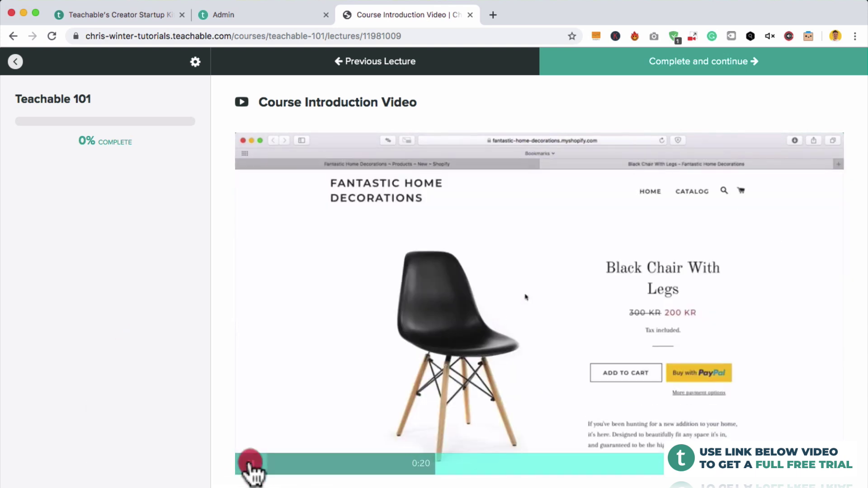
Return to the course admin and publish the Course Introduction Video lecture
click(260, 16)
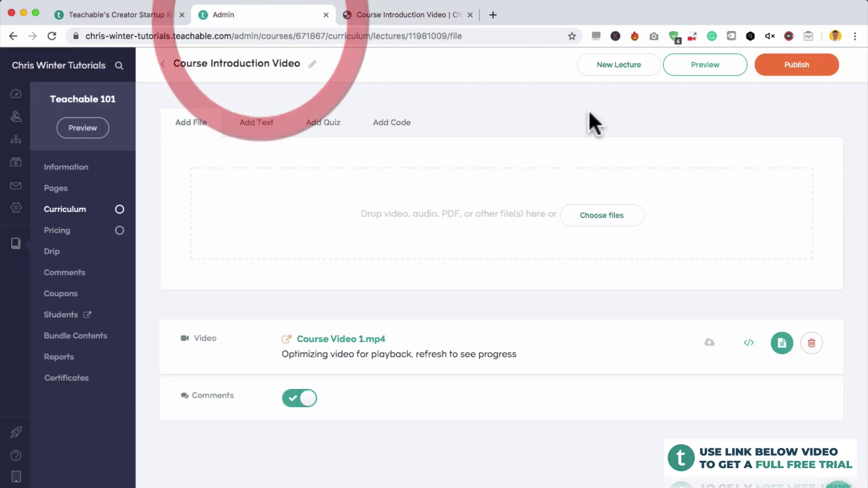
click(790, 67)
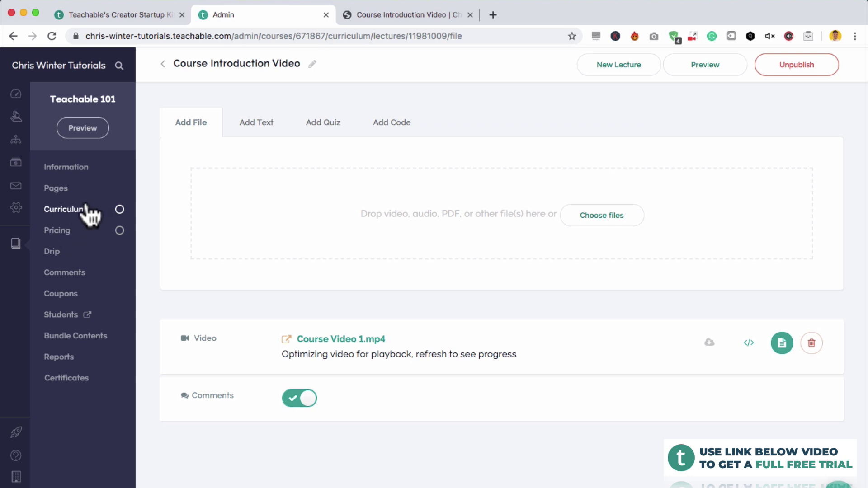
Create a new curriculum section named "Designing your course"
click(68, 211)
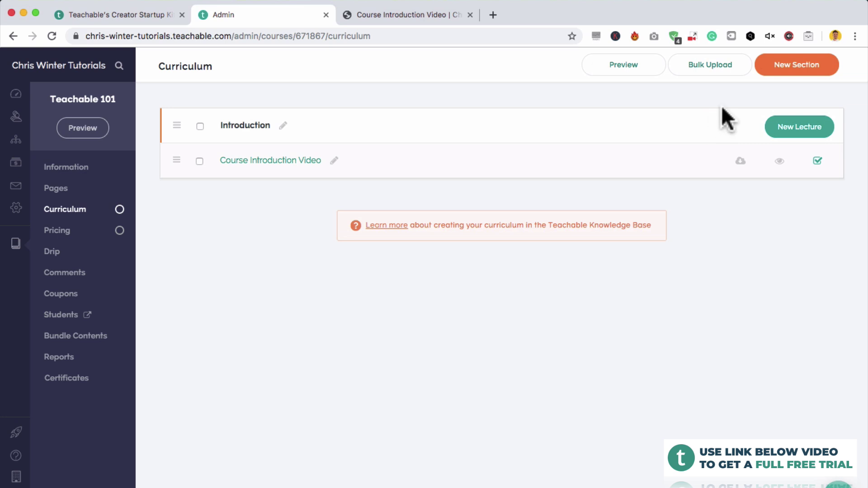
click(792, 74)
click(378, 144)
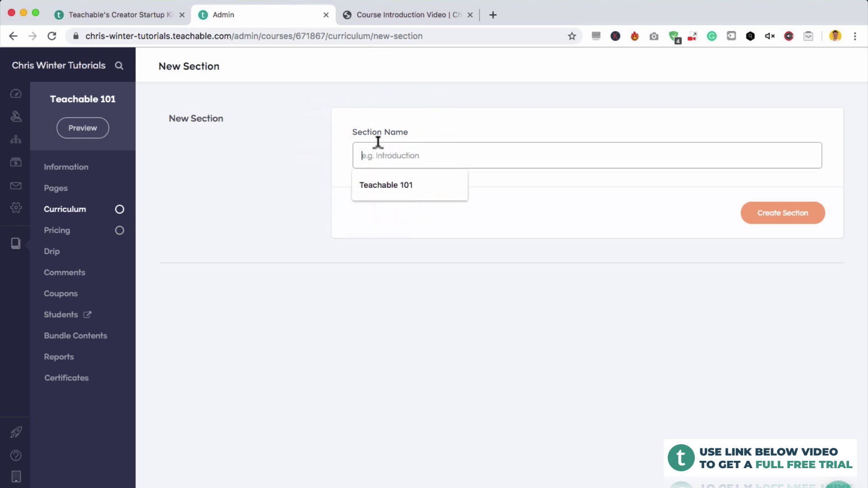
text(Designing your course)
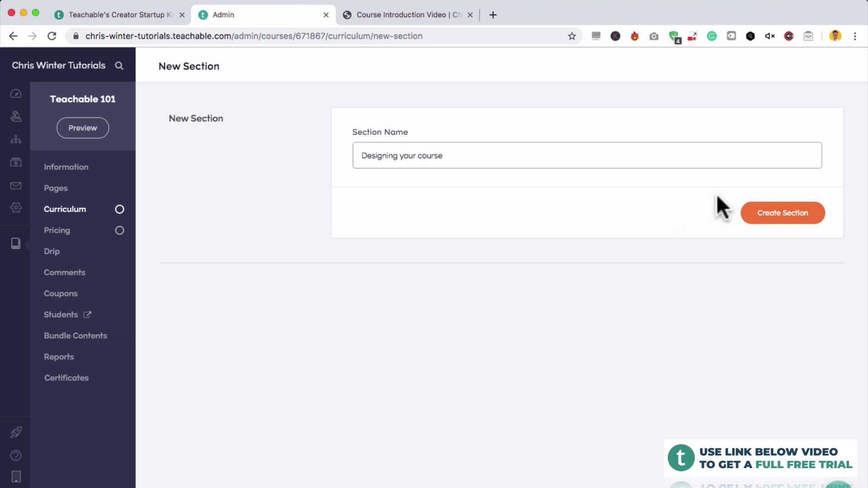
click(775, 219)
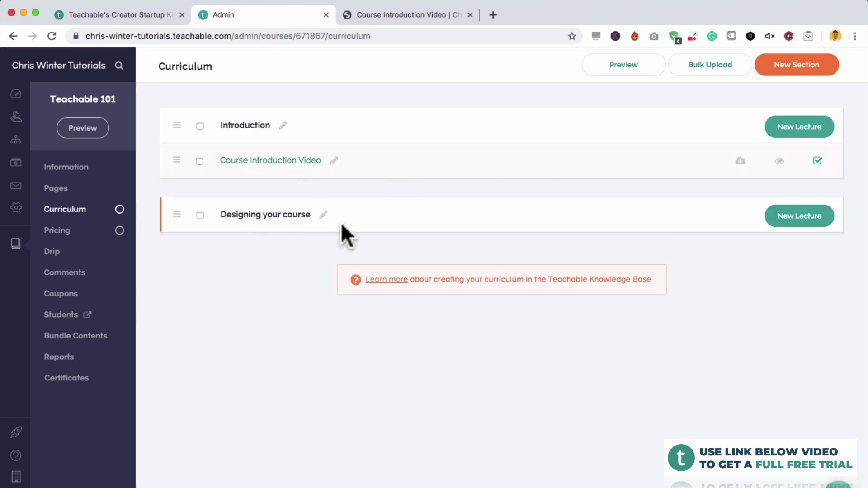
Add a new lecture to the "Designing your course" section with the text "This is some sample text."
click(779, 218)
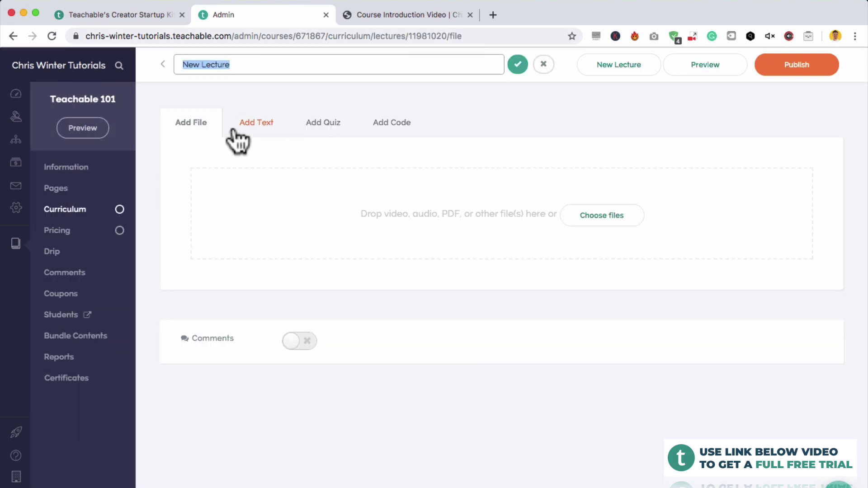
click(234, 132)
click(294, 211)
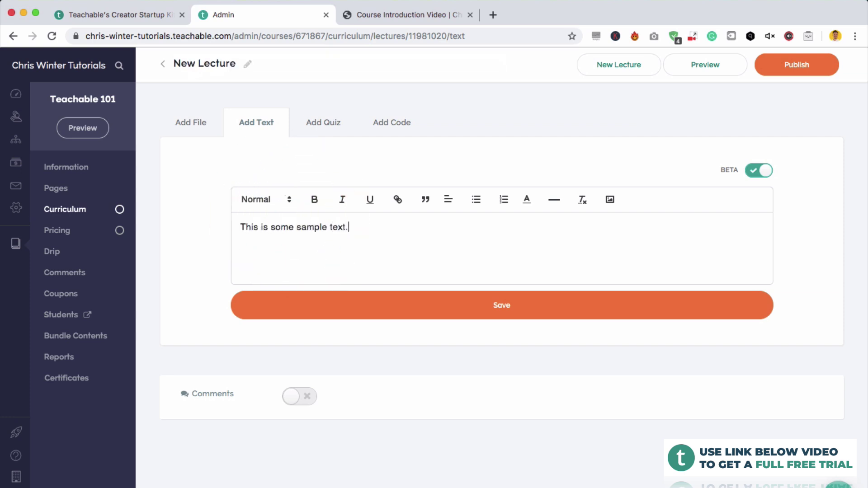
Enable comments for the text lecture and rename it as "Tips for designing your course"
click(300, 397)
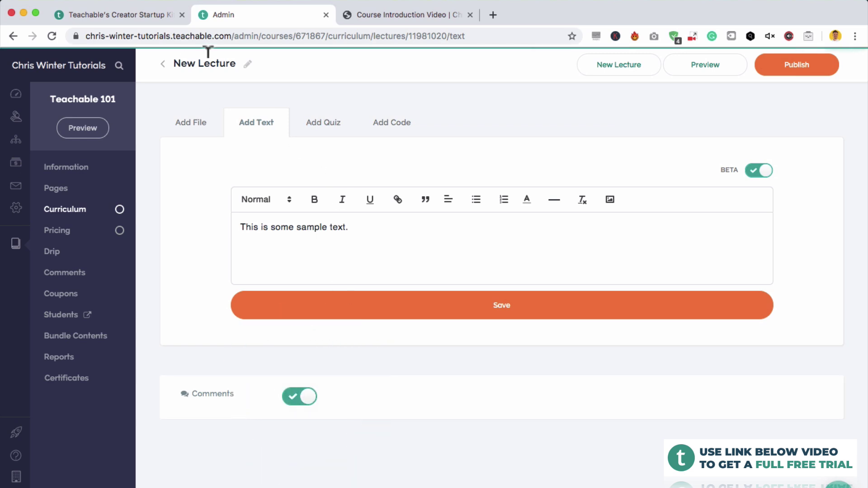
click(247, 64)
triple_click(254, 56)
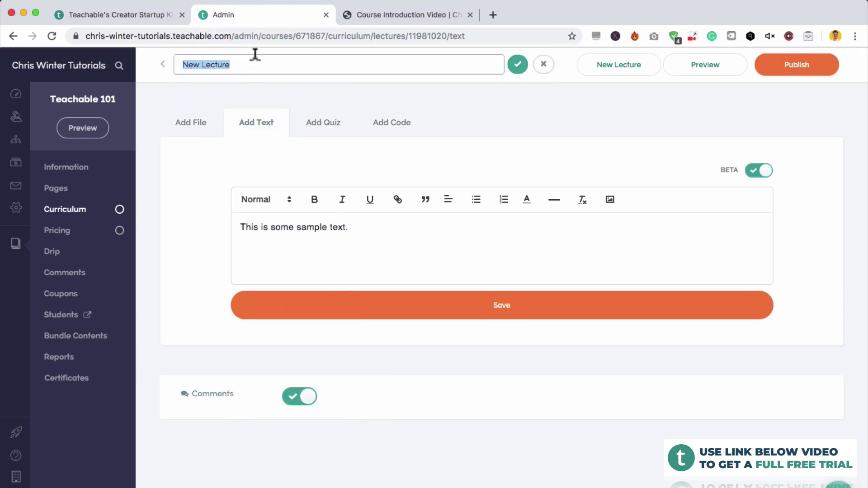
text(Tips for designing your course)
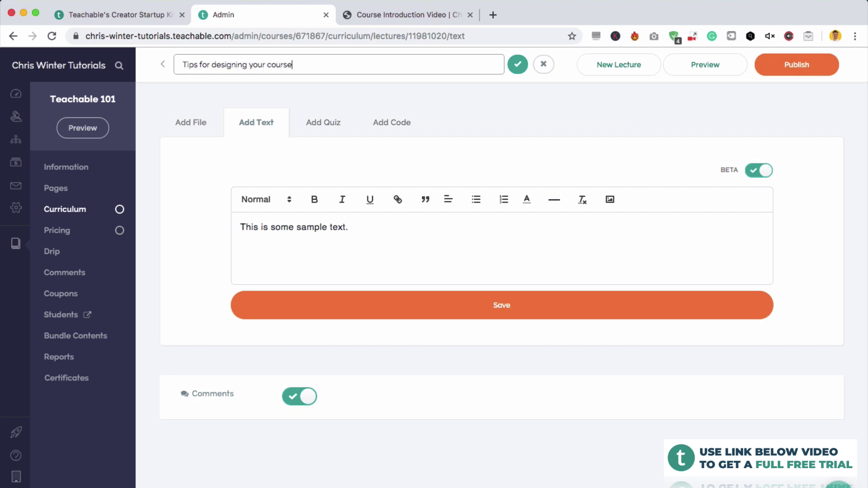
click(518, 64)
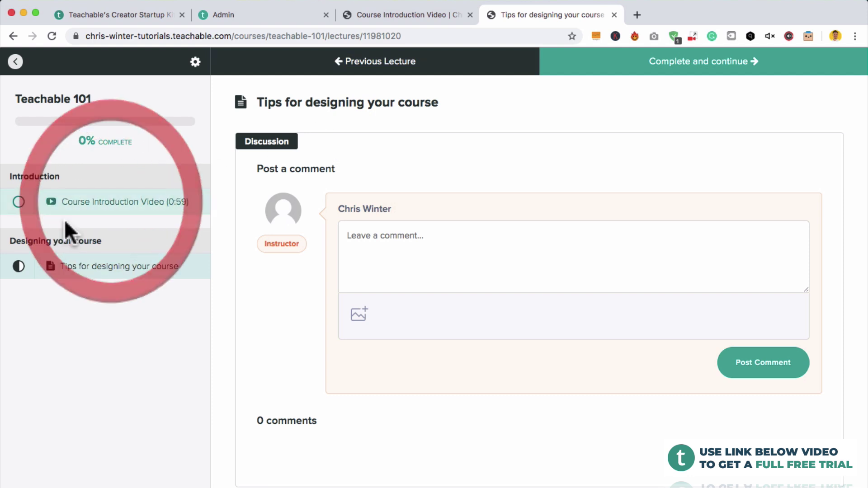
In the course preview, play the Course Introduction Video and view the "Tips for designing your course" lecture
click(104, 203)
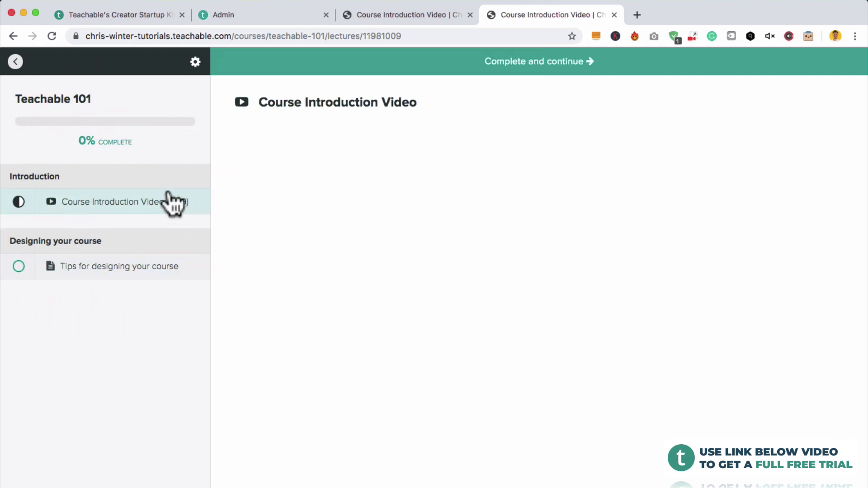
click(532, 291)
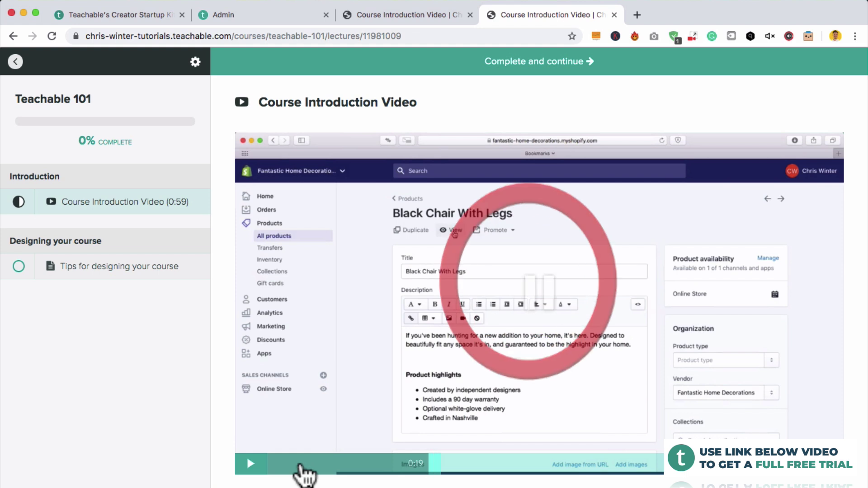
click(251, 464)
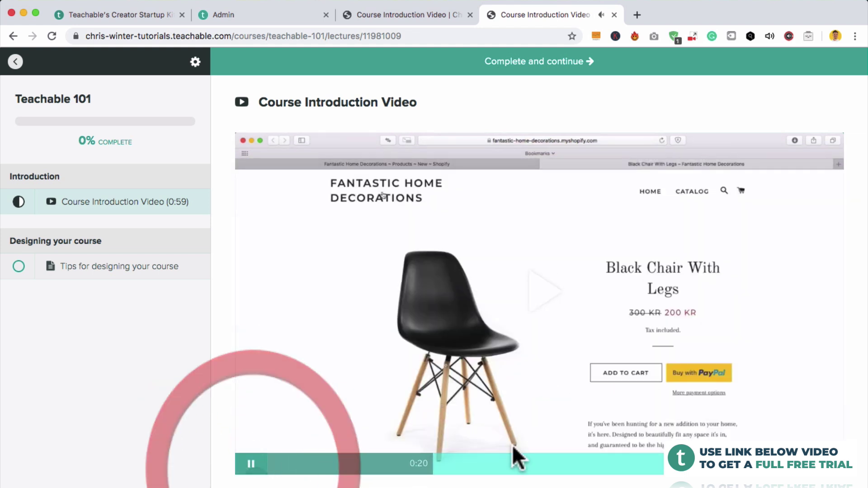
click(251, 464)
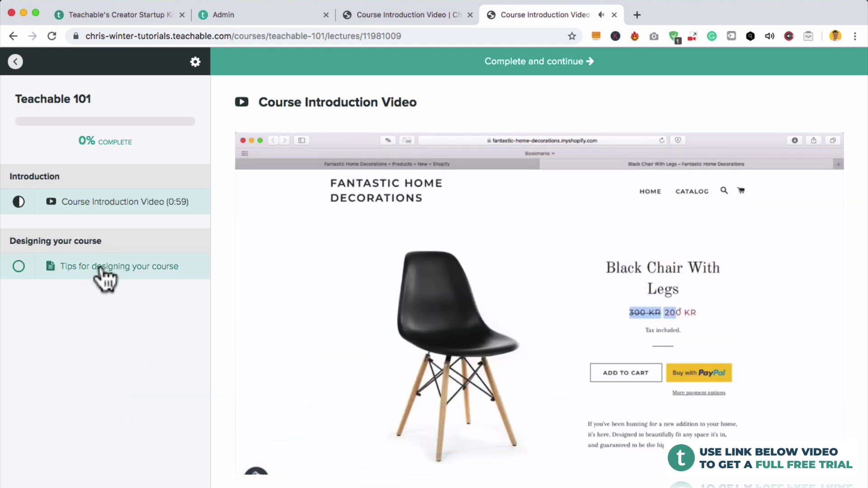
click(81, 270)
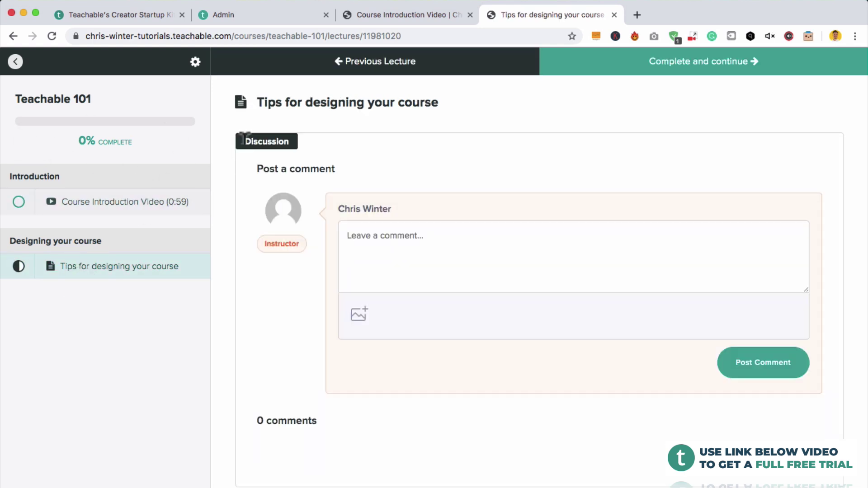
Return to the course admin and examine the course information details: name, bio, subtitle and categories
click(365, 16)
click(272, 18)
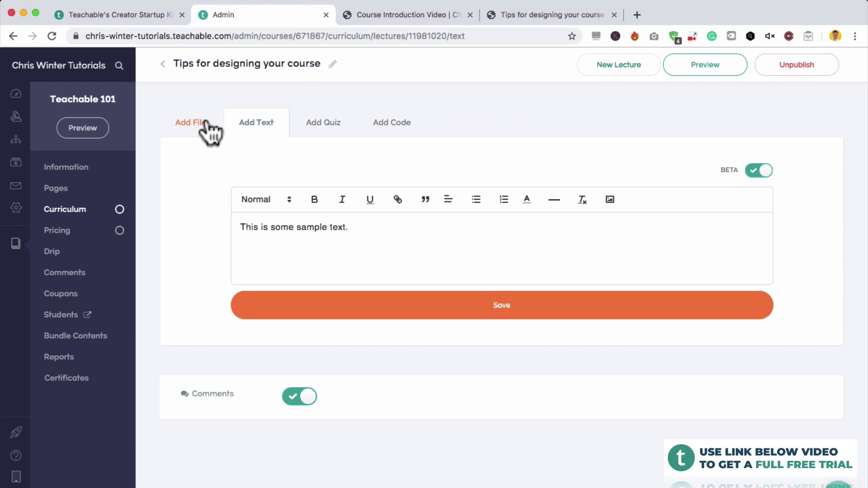
click(70, 169)
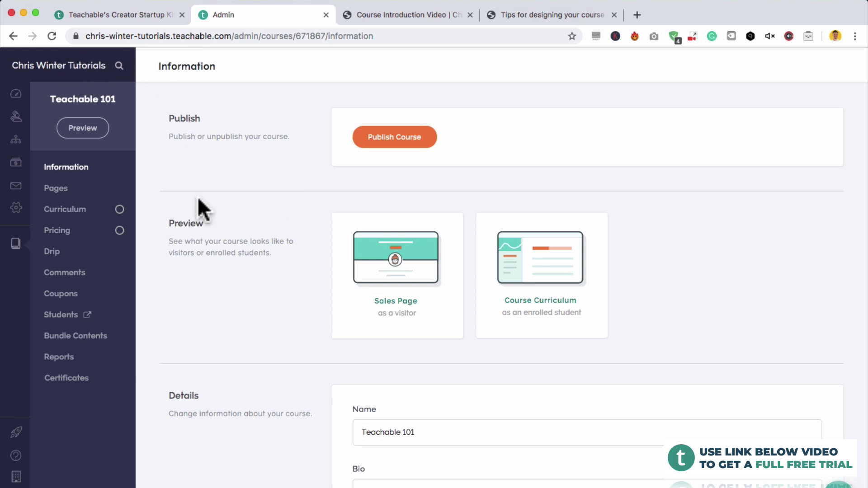
scroll(246, 211, down, 3)
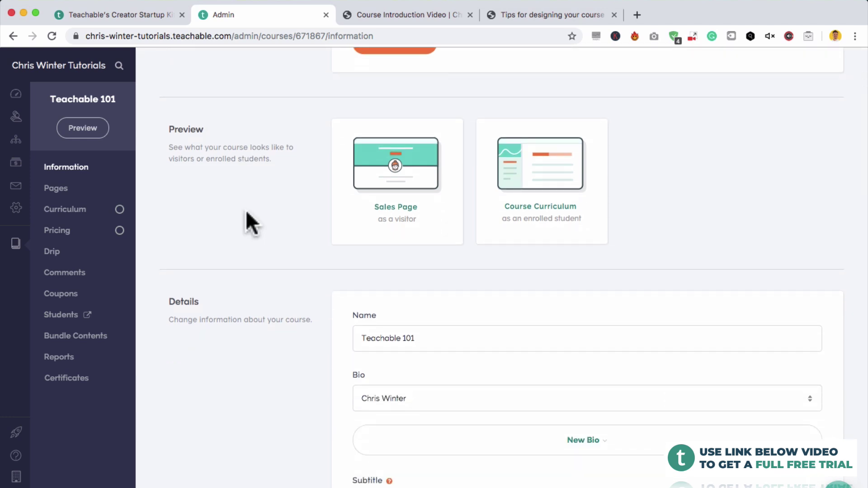
scroll(310, 222, down, 2)
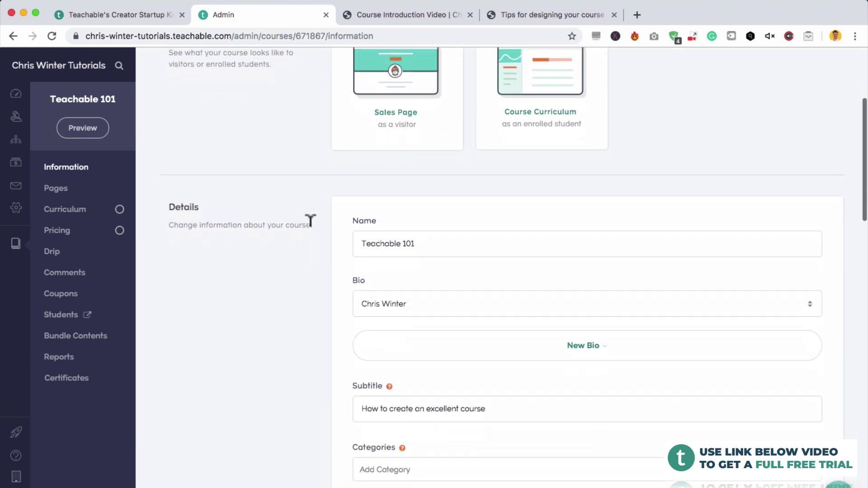
drag(361, 243, 431, 238)
click(430, 239)
click(410, 304)
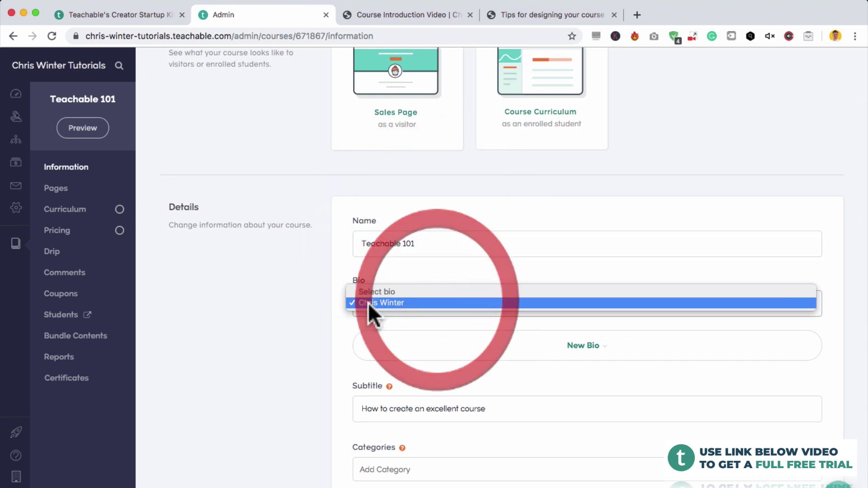
click(311, 301)
scroll(397, 302, down, 2)
scroll(384, 293, down, 2)
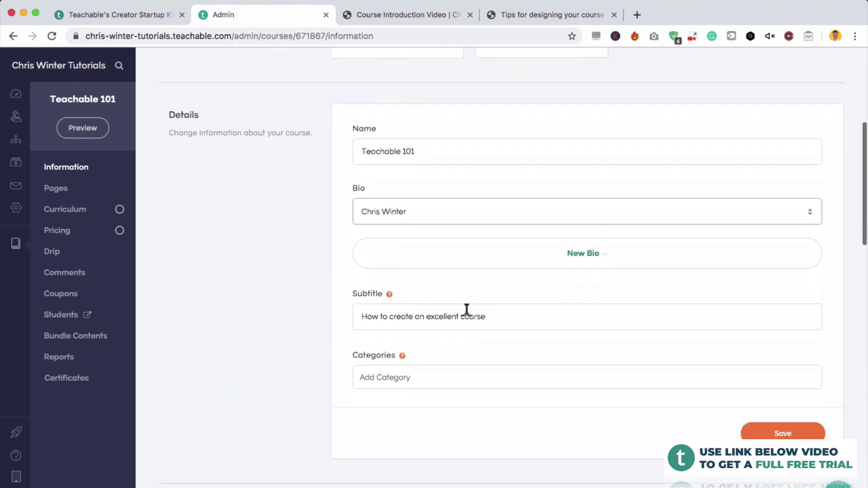
scroll(412, 299, up, 1)
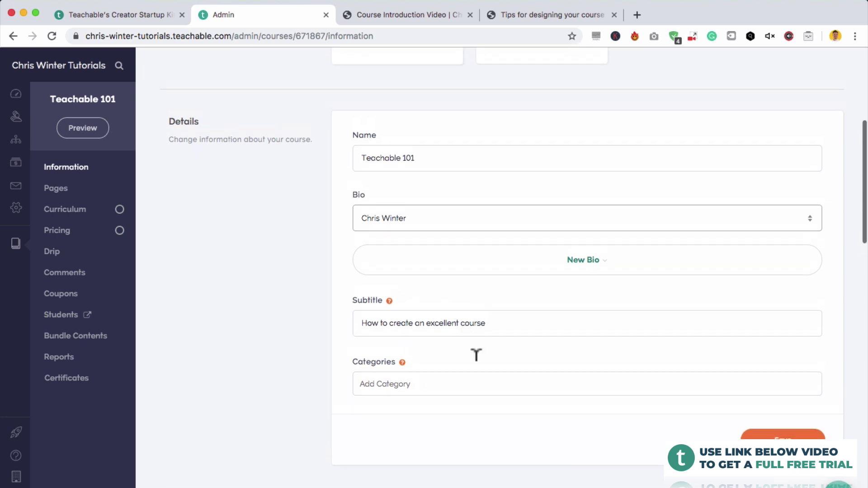
click(524, 384)
click(409, 382)
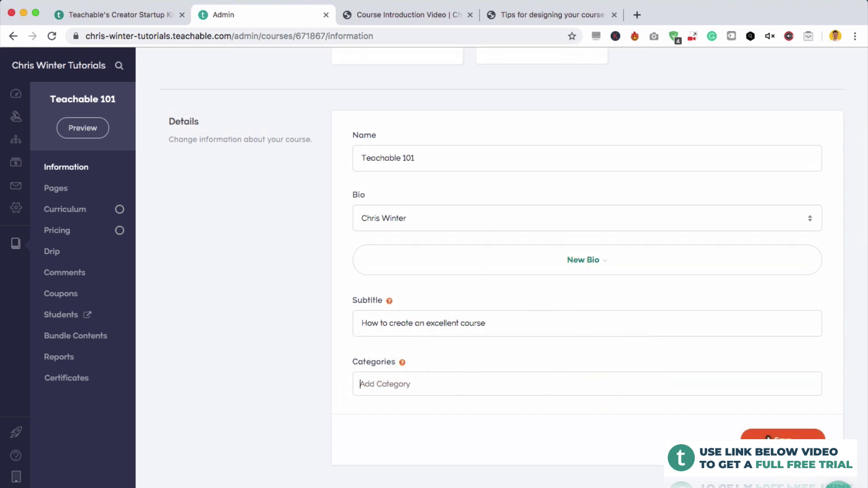
Add the "Step by Step Complete Shopify Tutorial for 2020" image as the course's branding thumbnail
scroll(718, 393, down, 10)
scroll(550, 357, down, 3)
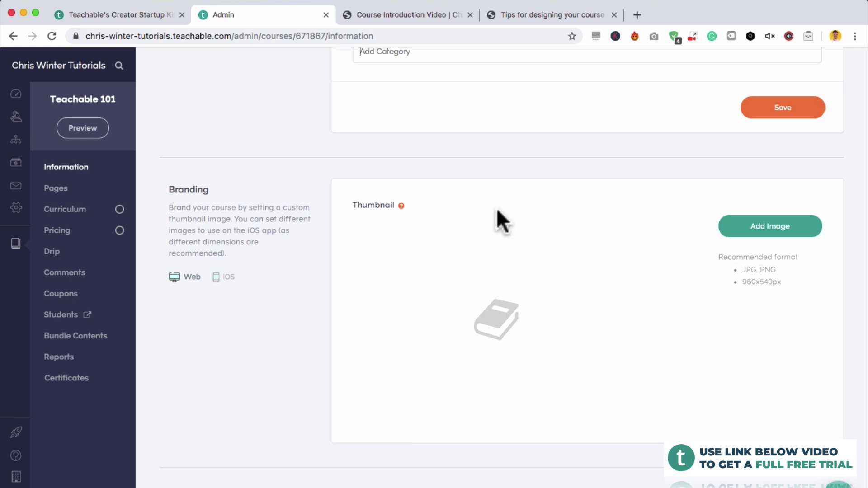
click(769, 220)
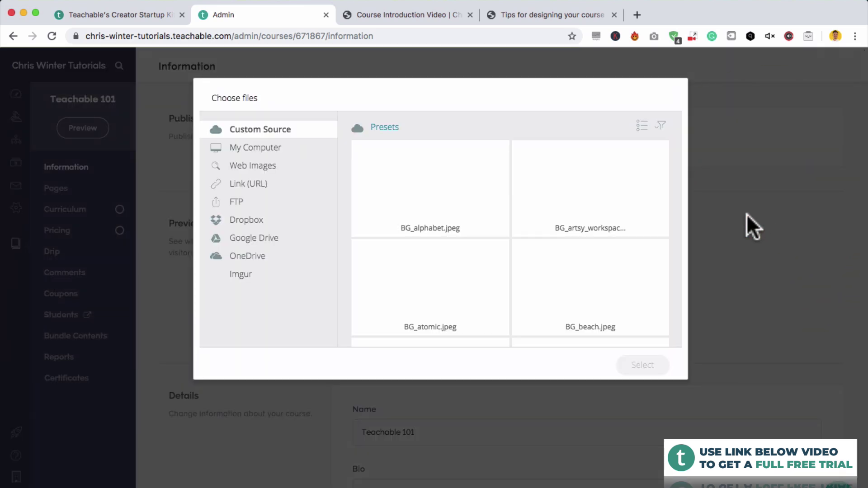
click(651, 217)
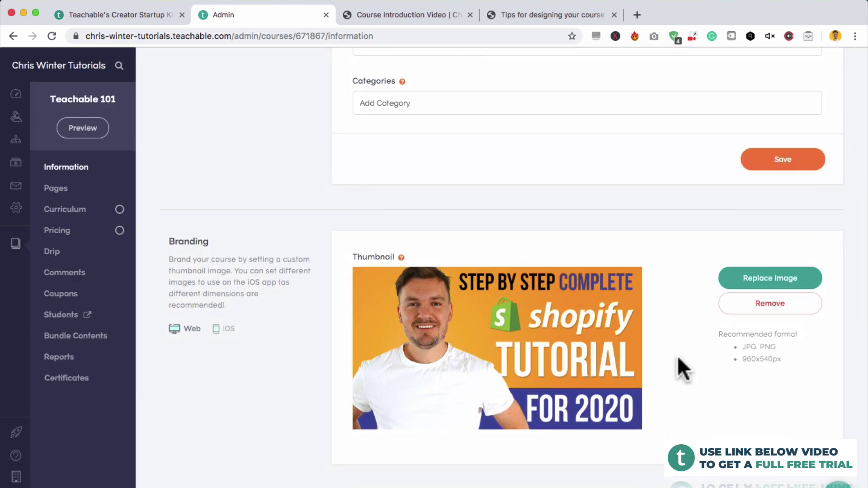
Review the course compliance, post-purchase page, delete and duplicate options, and open the course's default pages
scroll(674, 363, down, 2)
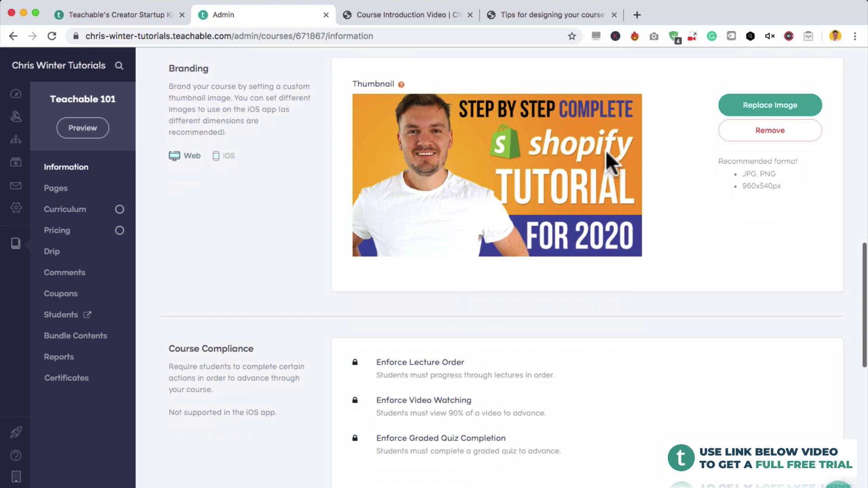
scroll(559, 179, down, 5)
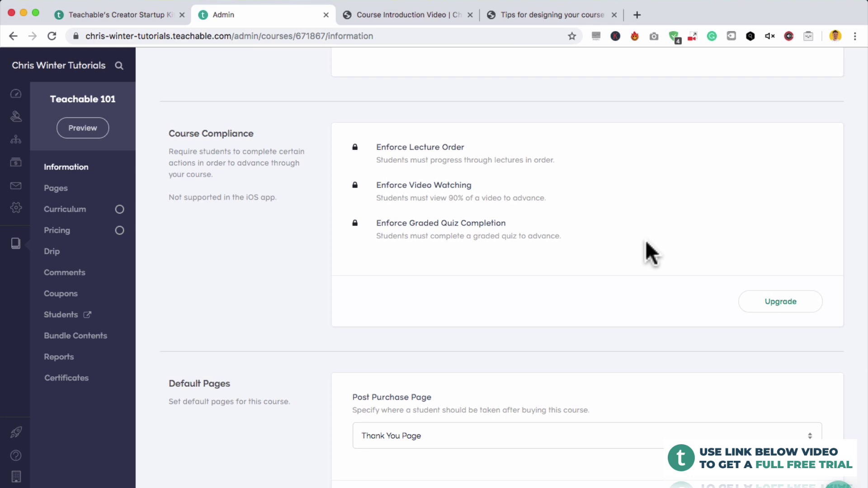
scroll(640, 229, down, 8)
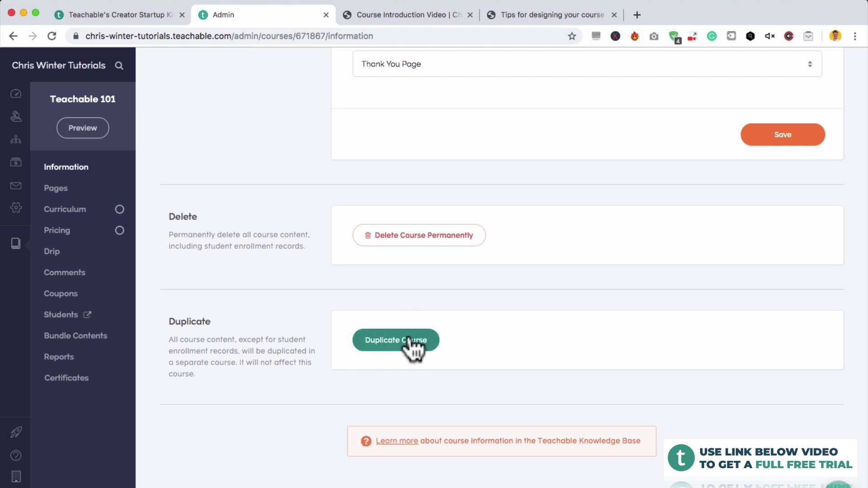
scroll(713, 195, down, 2)
click(810, 142)
click(78, 180)
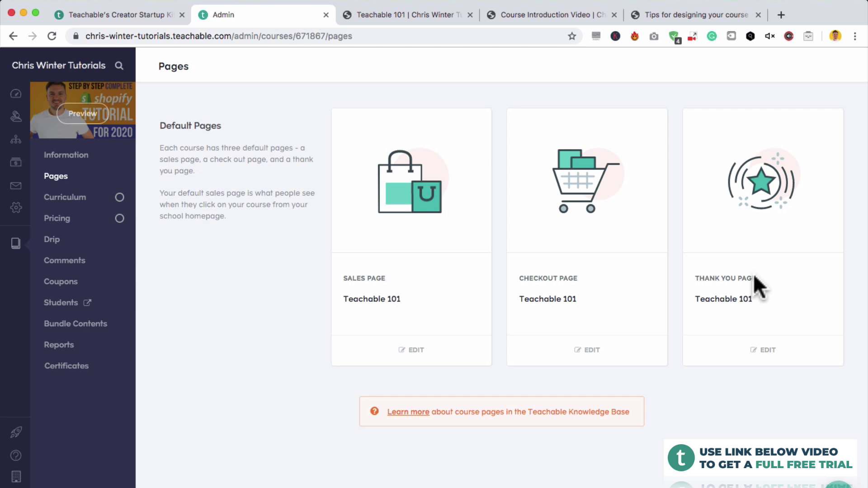
Open the course's default sales page for editing and look through its banner, curriculum, bio and pricing blocks
click(420, 357)
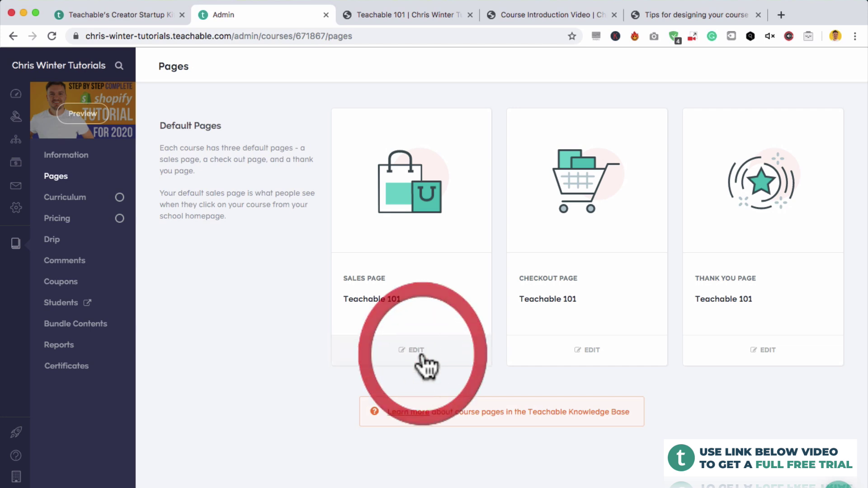
scroll(606, 280, down, 10)
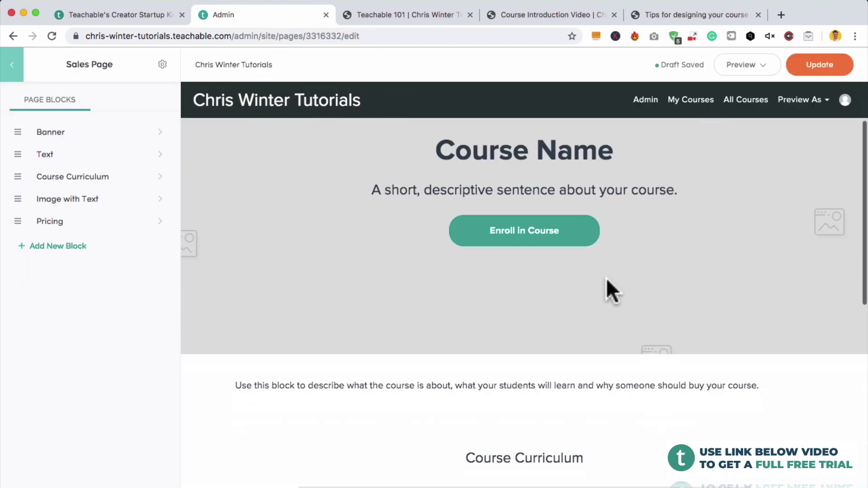
scroll(691, 243, down, 5)
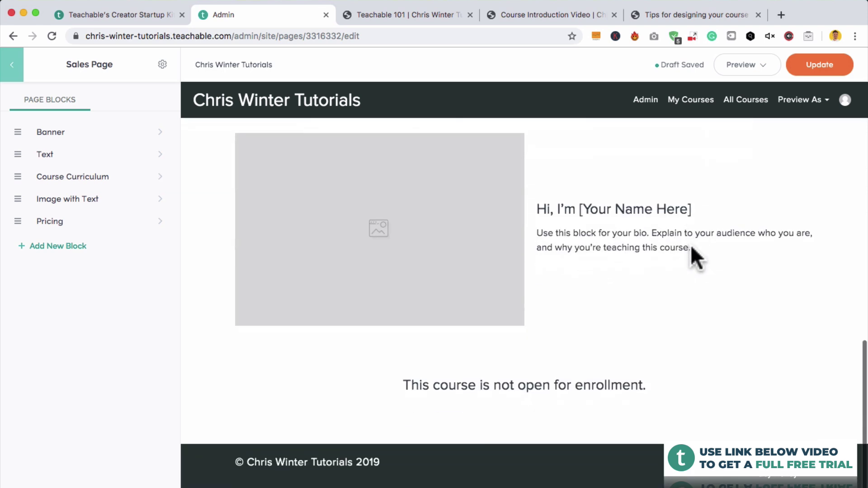
scroll(690, 245, up, 15)
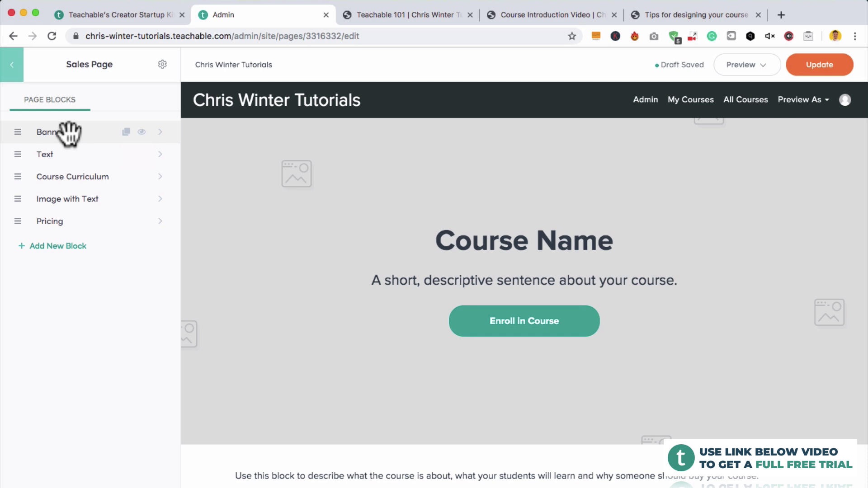
Add the instructor's portrait photo with the blue background as the image of the sales page's Banner block
click(161, 131)
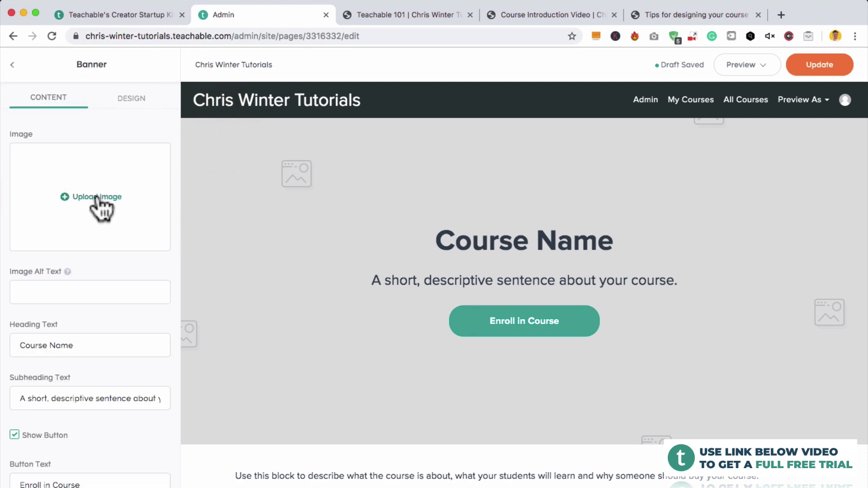
click(264, 32)
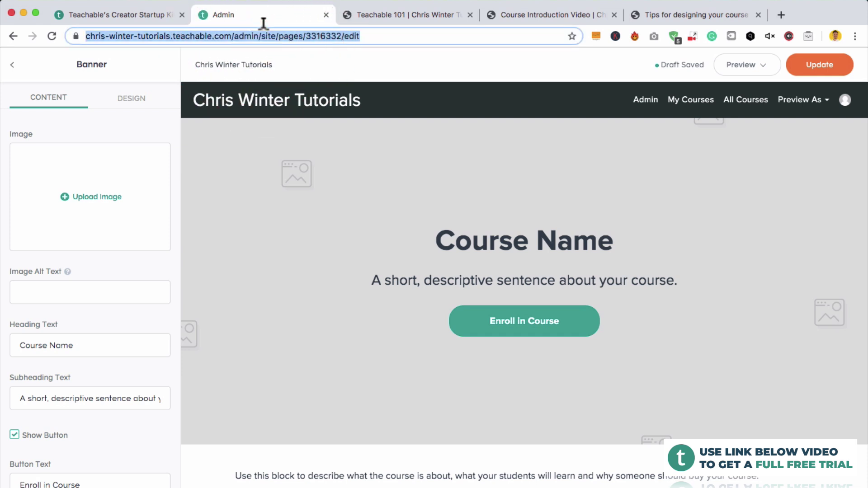
click(78, 198)
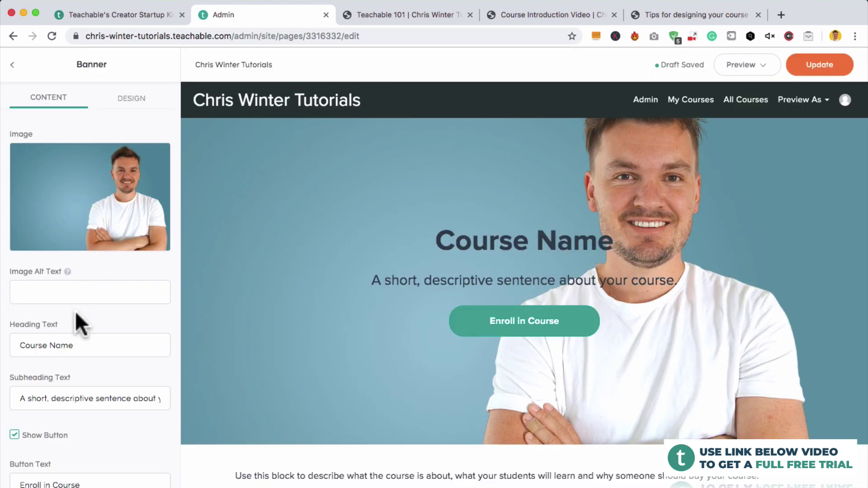
Set the banner's heading to the instructor's name and its subheading to "Welcome to my Teachable tutorial"
scroll(72, 294, down, 2)
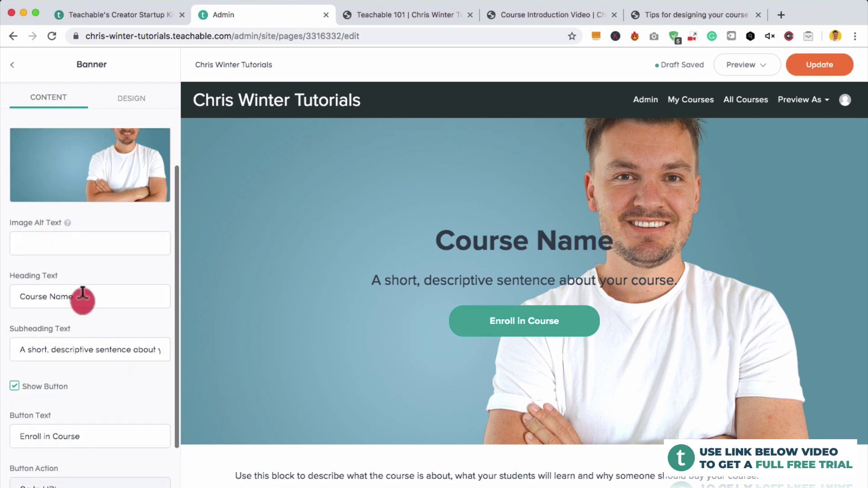
drag(81, 297, 10, 296)
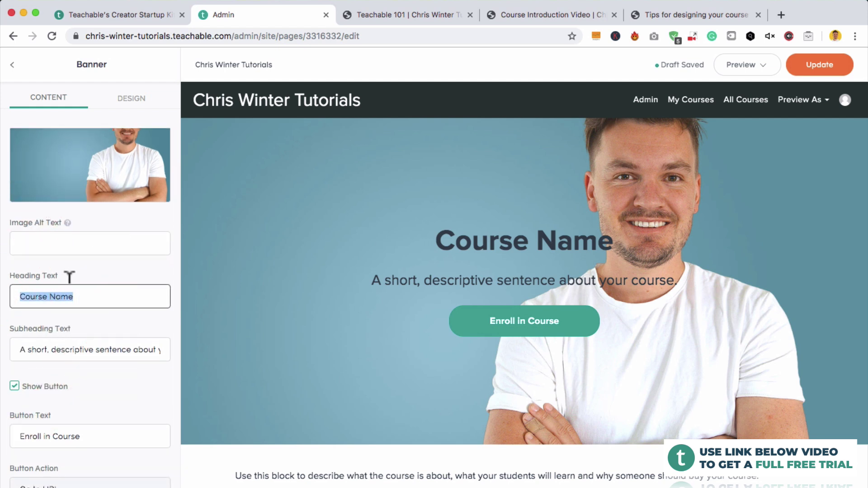
text(Chris Winter)
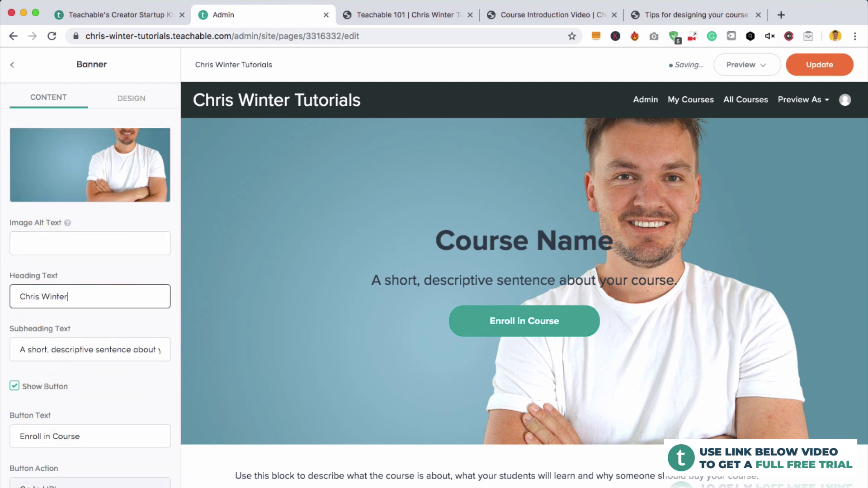
key(Tab)
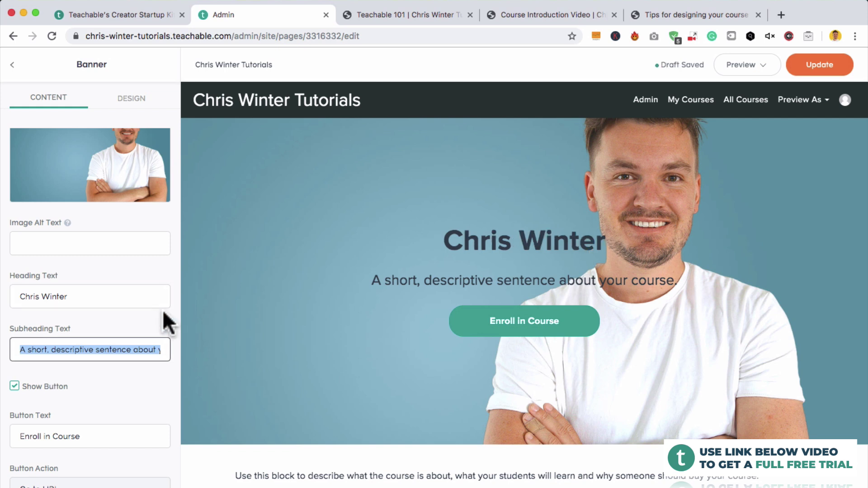
text(Welcome to my Teachable tutorial)
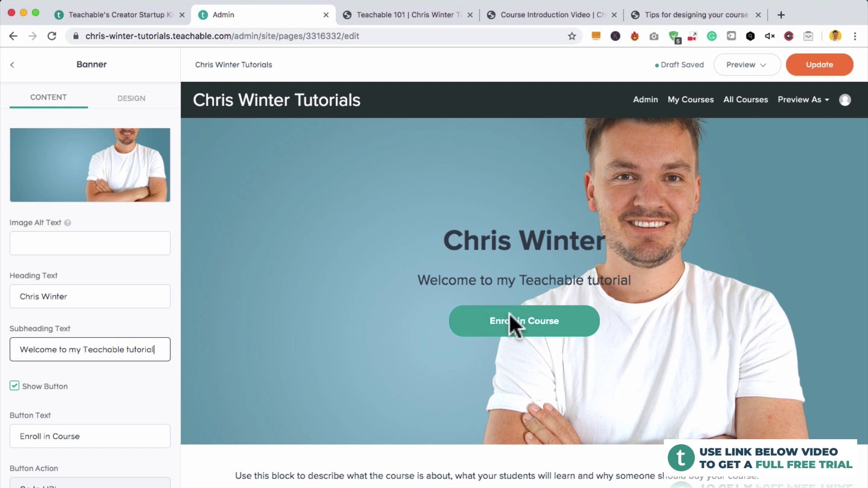
Set the banner's image overlay to 1 and change its heading text color to white
scroll(32, 374, down, 3)
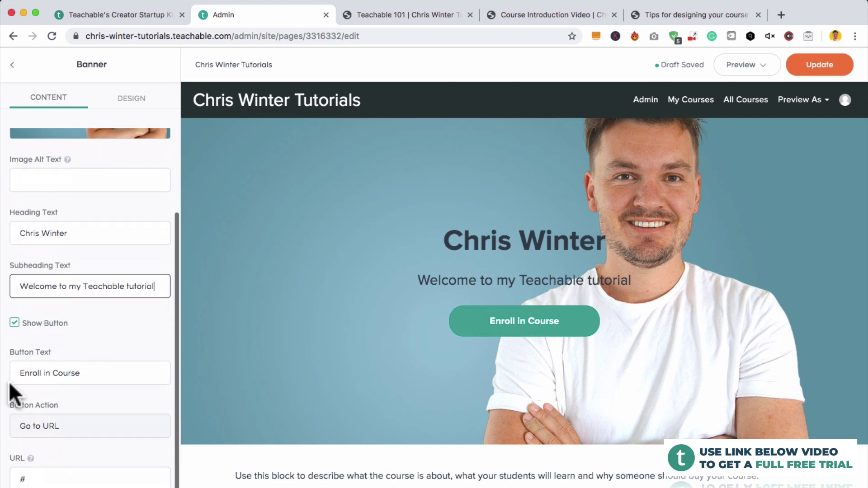
scroll(82, 371, down, 1)
scroll(31, 389, up, 6)
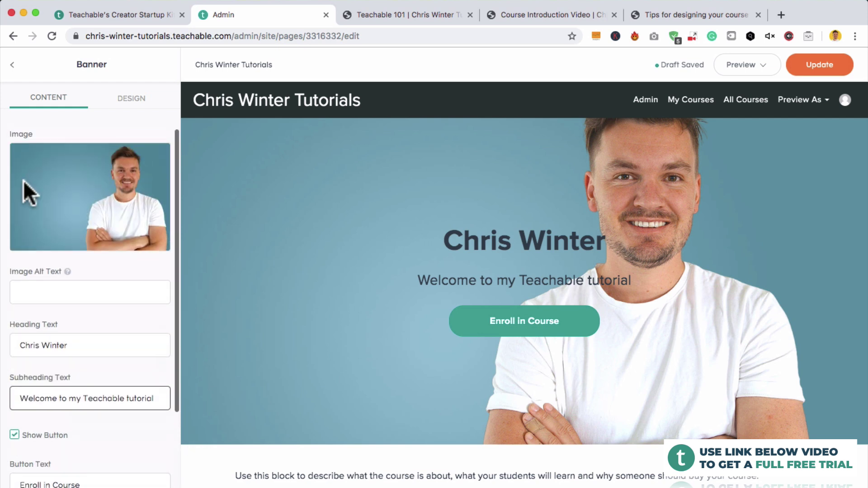
click(123, 99)
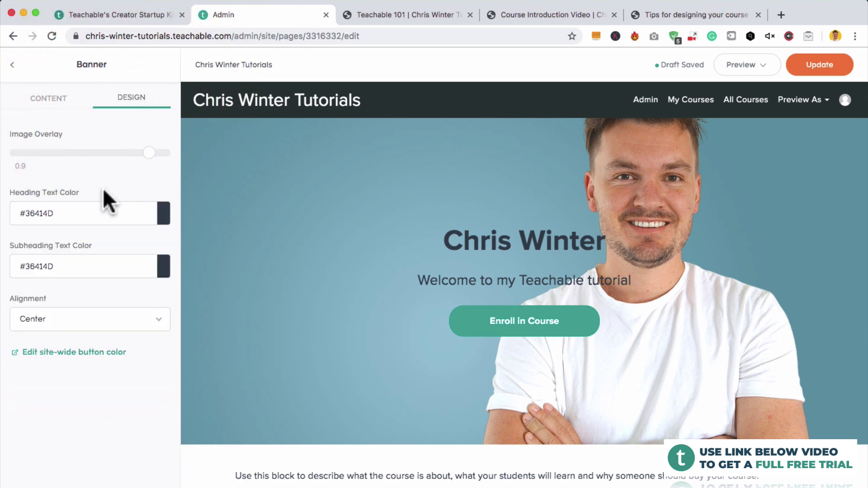
mouse_move(150, 153)
mouse_down()
mouse_move(96, 152)
mouse_move(157, 153)
mouse_up()
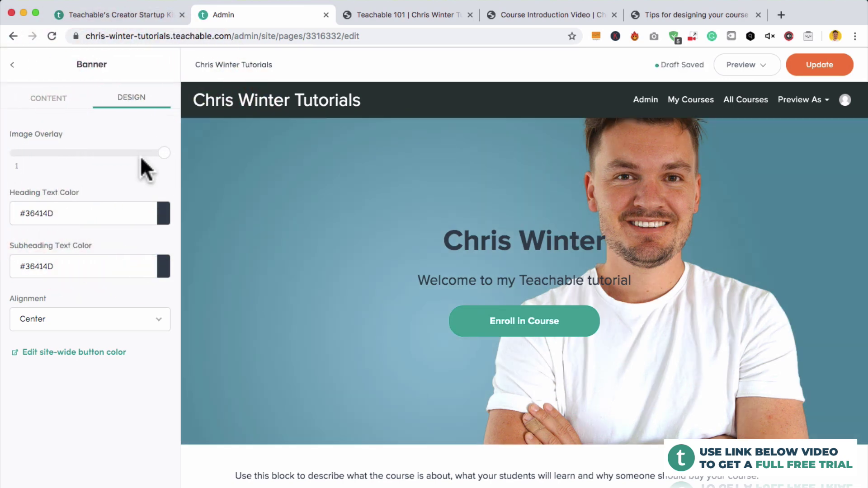
click(111, 209)
click(164, 215)
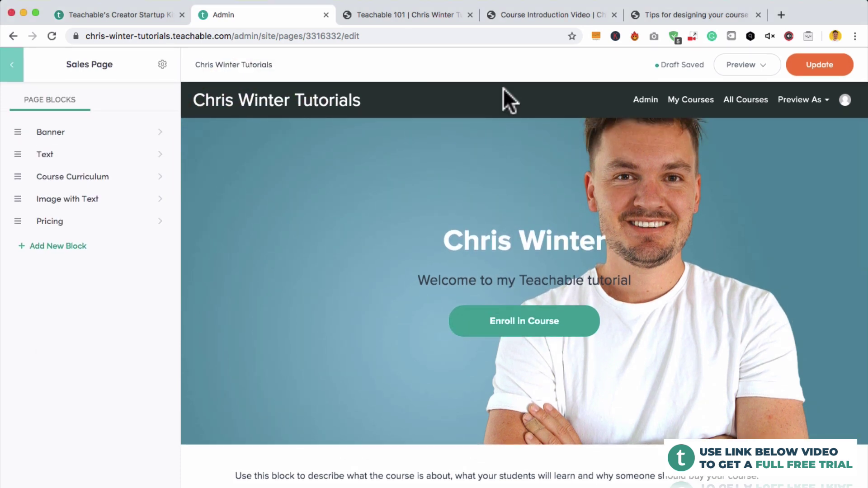
Reorder the sales page so the Text block sits directly below the Course Curriculum block
scroll(613, 457, down, 3)
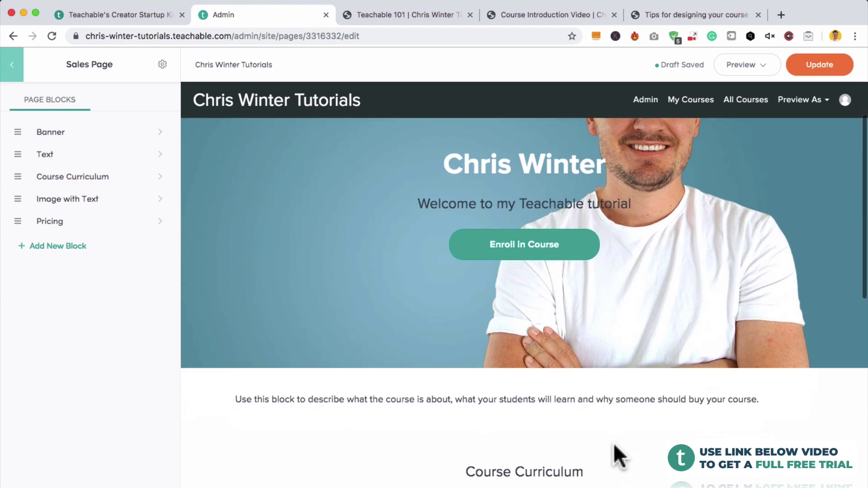
scroll(597, 345, down, 2)
scroll(591, 333, up, 5)
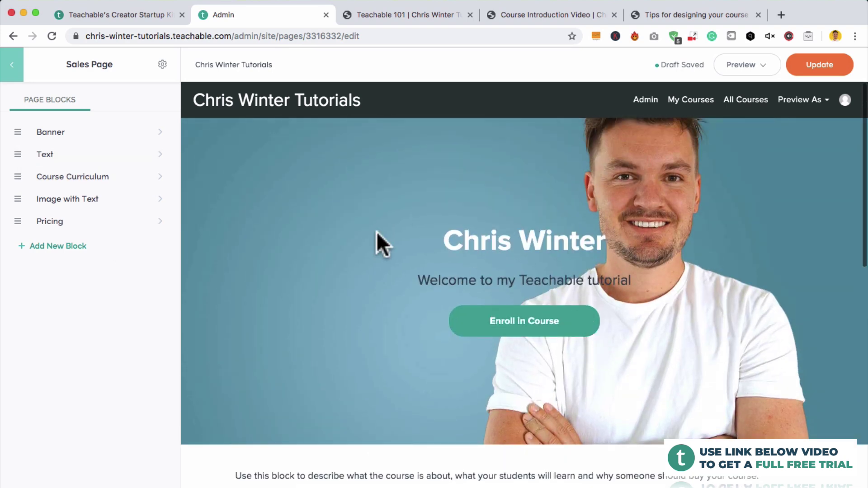
drag(23, 156, 24, 177)
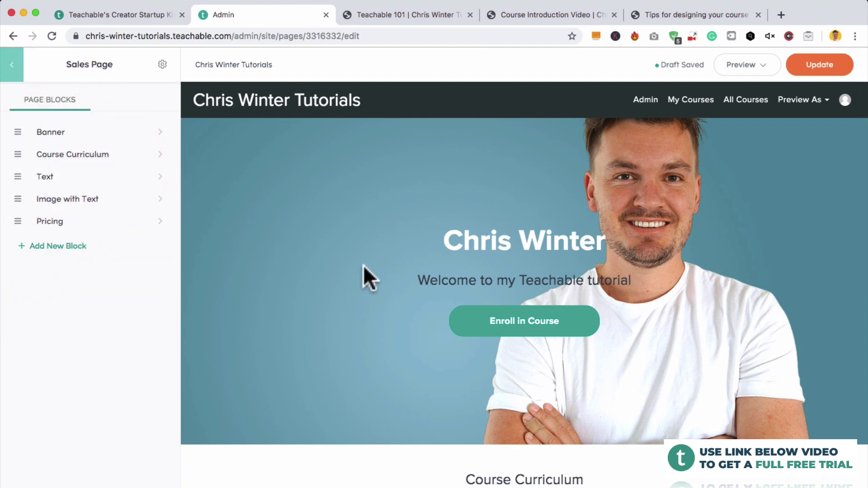
scroll(365, 266, down, 5)
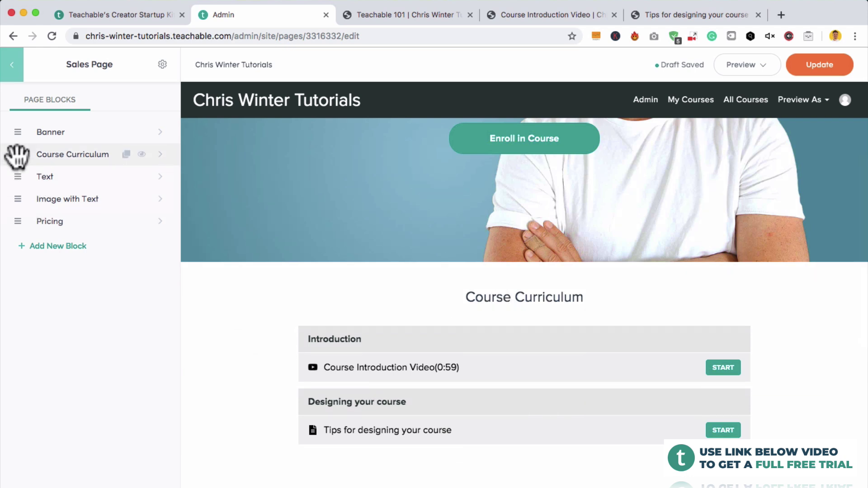
Try the Course Curriculum block at the end of the page and return it to directly below the Text block
drag(18, 156, 23, 225)
scroll(380, 224, down, 5)
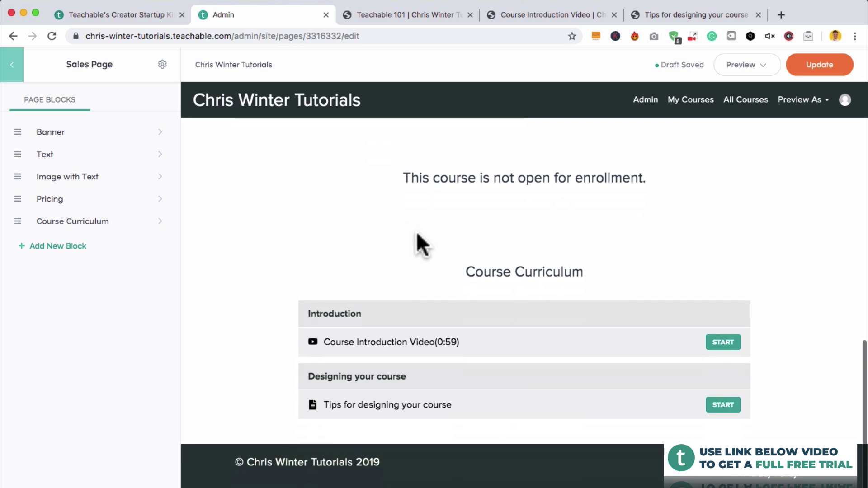
scroll(467, 304, up, 15)
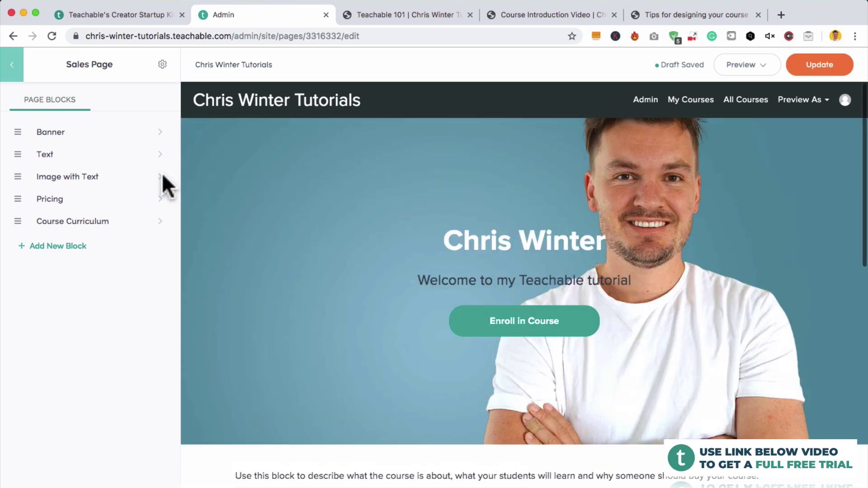
drag(20, 221, 20, 181)
scroll(487, 239, down, 7)
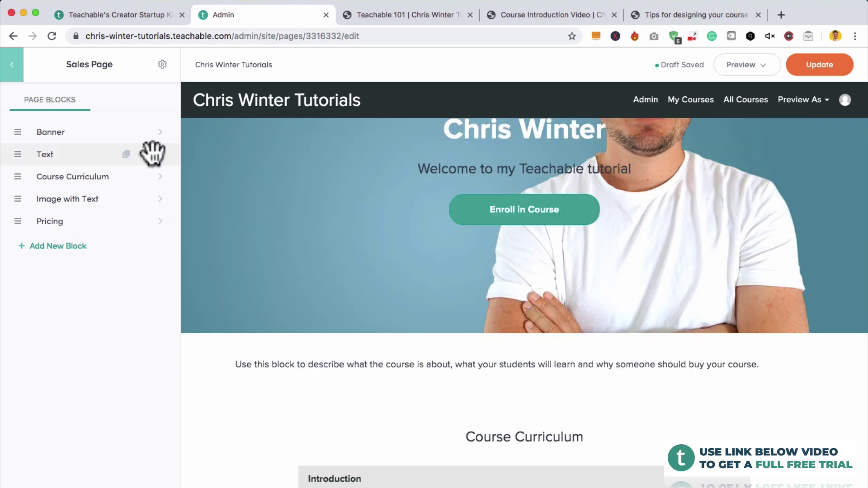
Delete the Text block containing the placeholder course description from the sales page
click(158, 154)
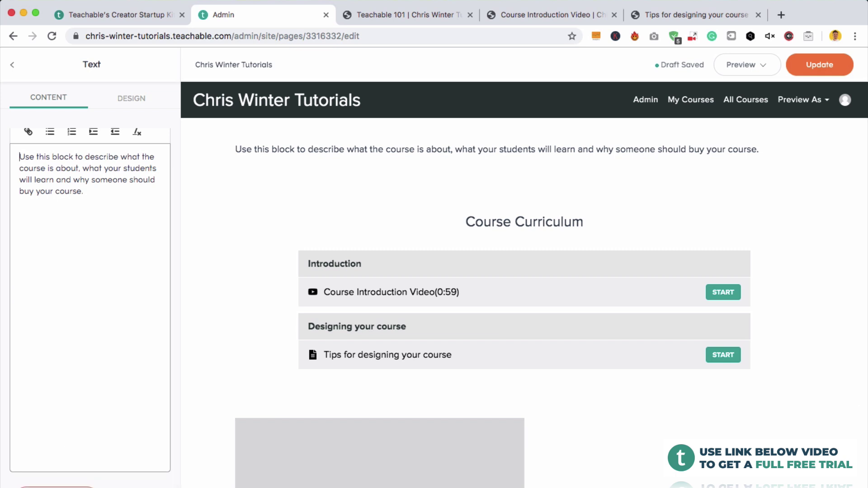
click(57, 485)
click(455, 319)
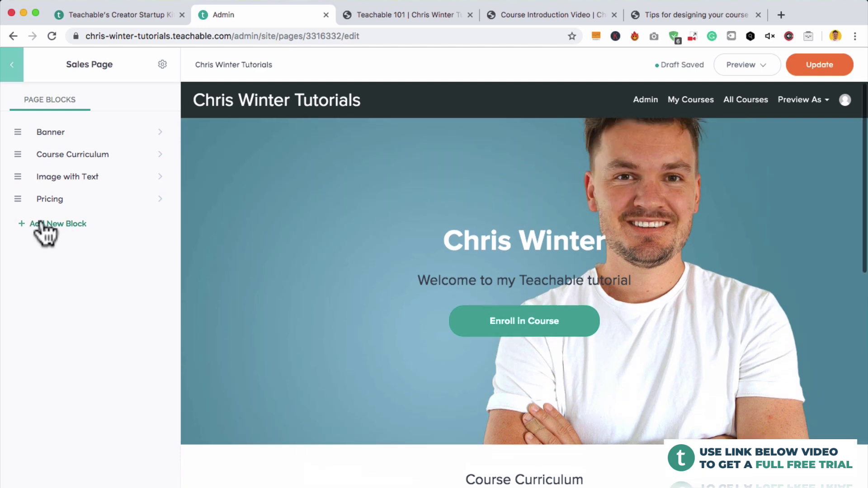
Review the block types that can be added to the sales page, including the course, basic and layout blocks
click(50, 224)
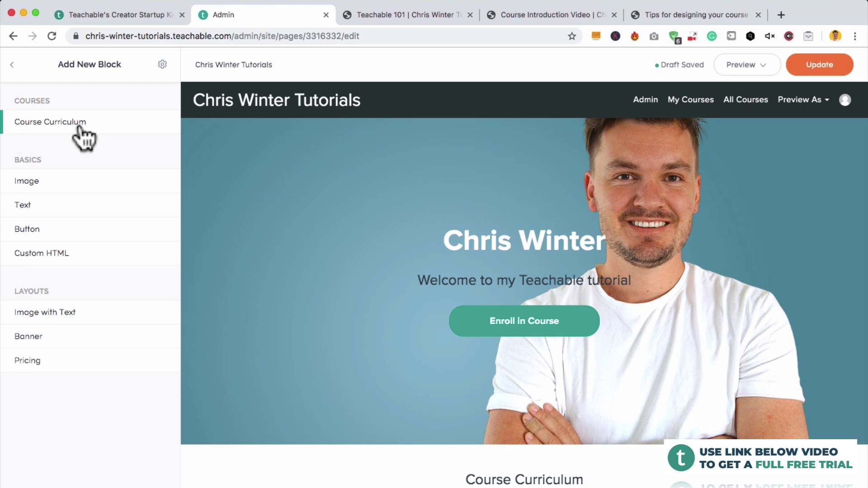
scroll(422, 278, down, 7)
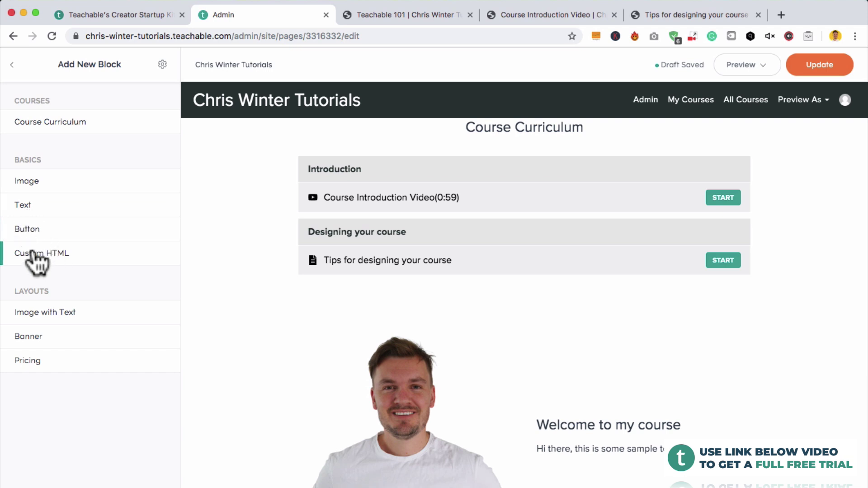
scroll(293, 267, up, 3)
scroll(271, 267, up, 5)
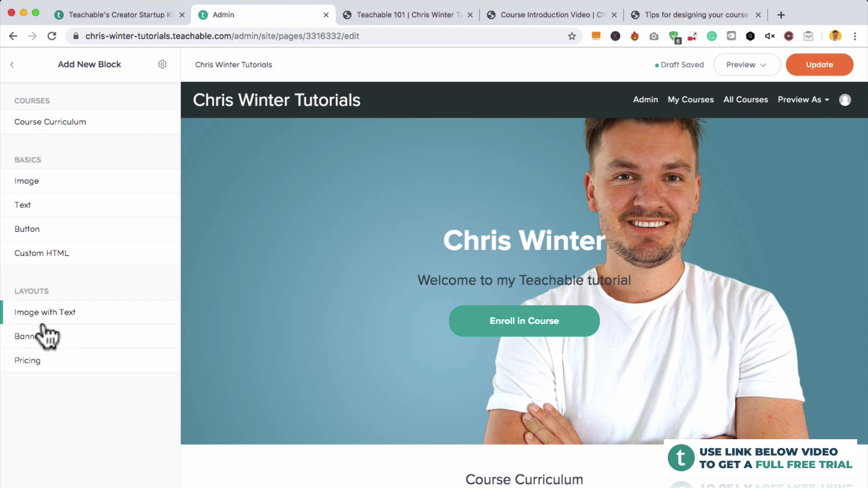
scroll(36, 357, down, 1)
click(22, 358)
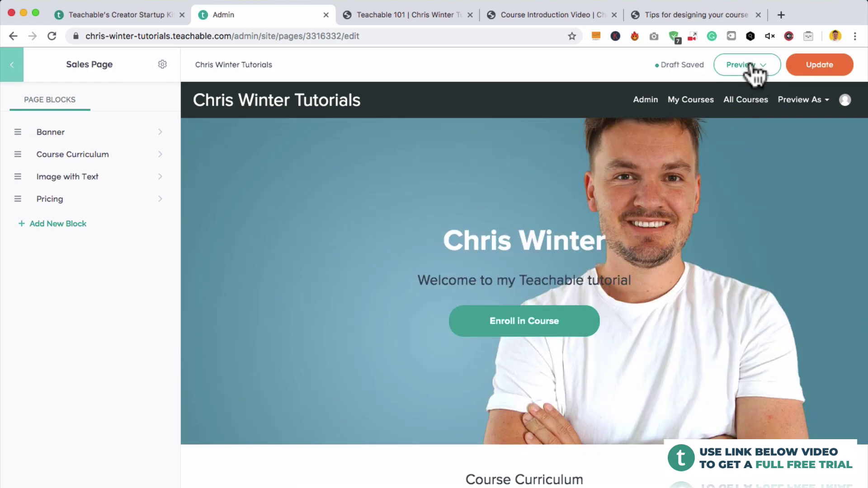
Preview the saved draft of the sales page in a new tab and look through it down to the footer
click(751, 67)
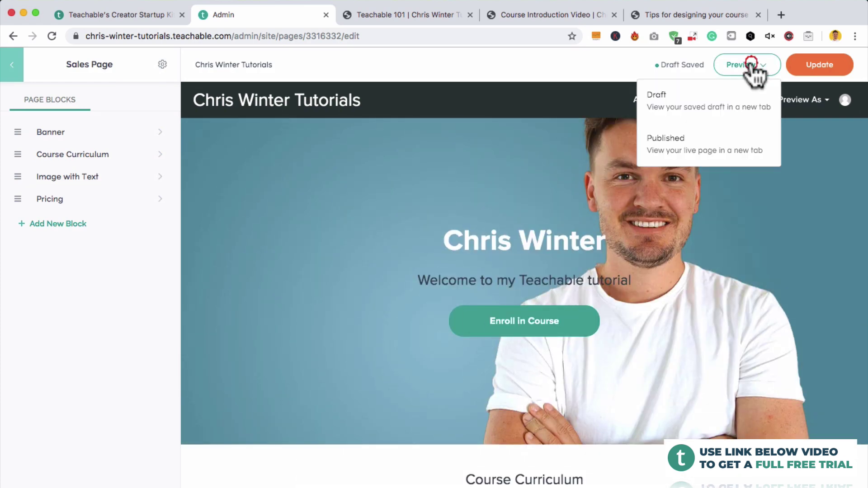
click(695, 110)
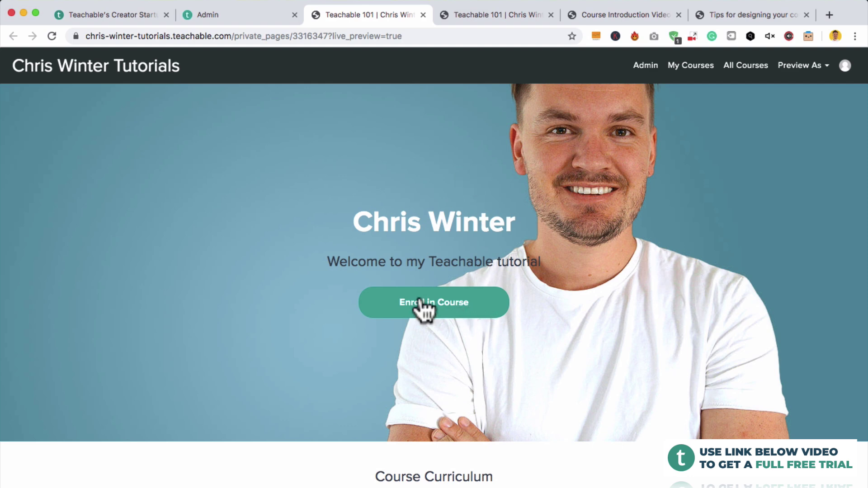
scroll(461, 294, down, 5)
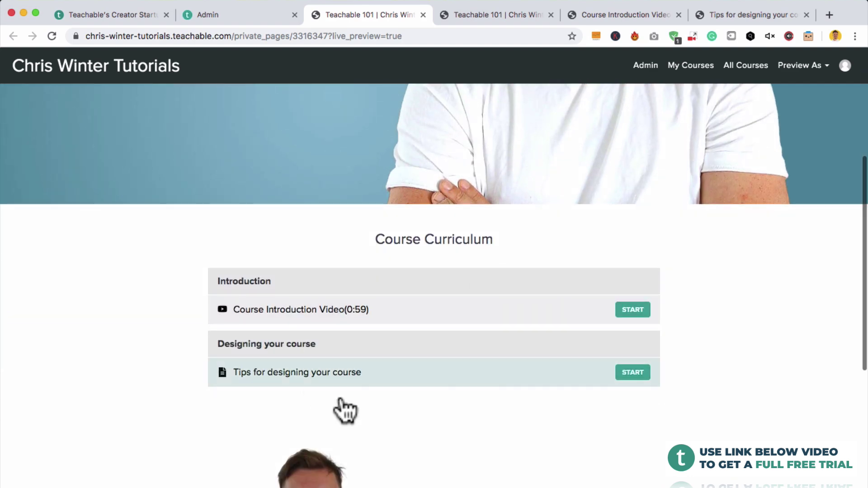
scroll(397, 290, down, 6)
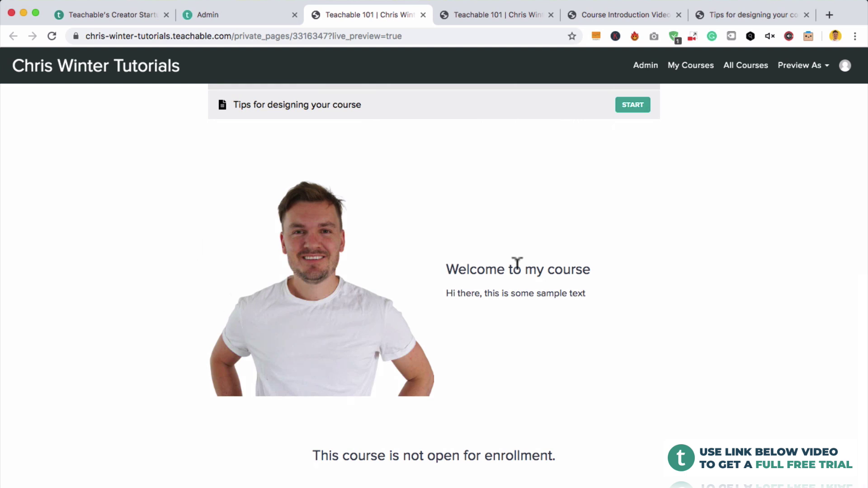
scroll(546, 381, down, 2)
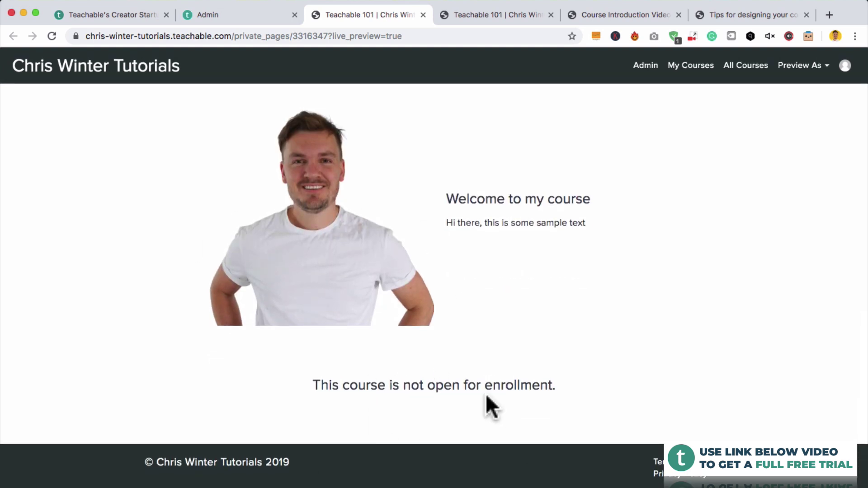
Return to the course admin and add a one-time purchase pricing plan of 100 USD to the course
scroll(500, 392, up, 1)
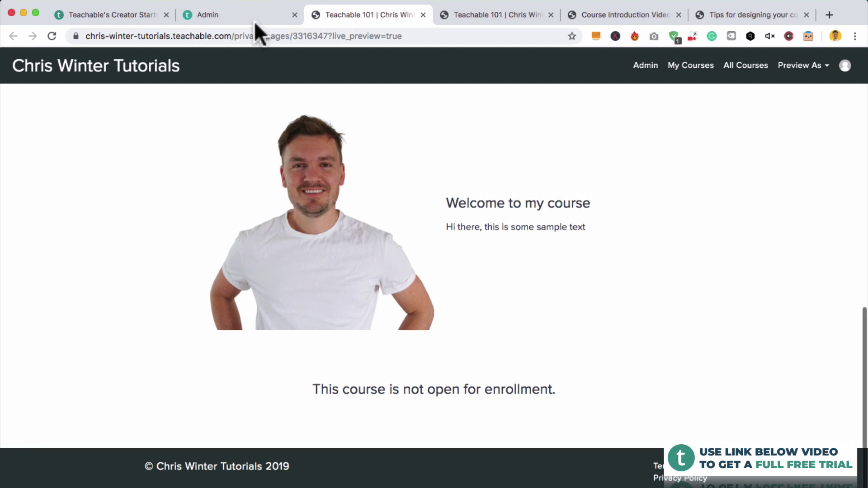
click(256, 21)
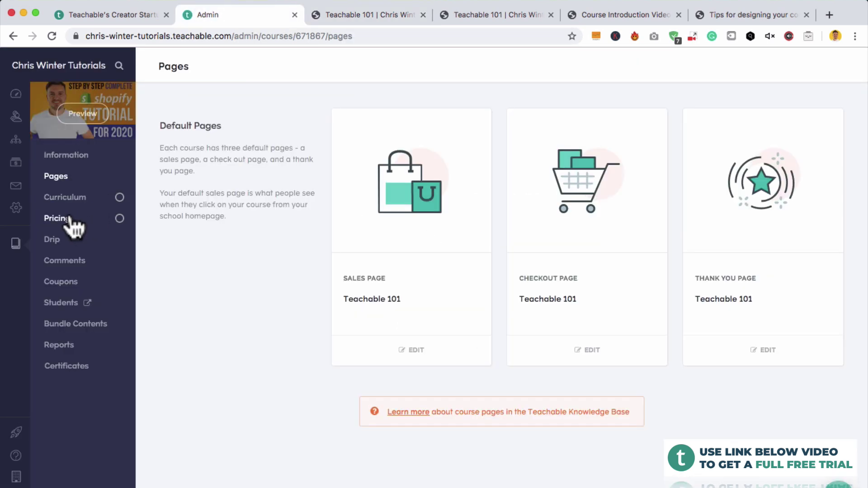
click(69, 219)
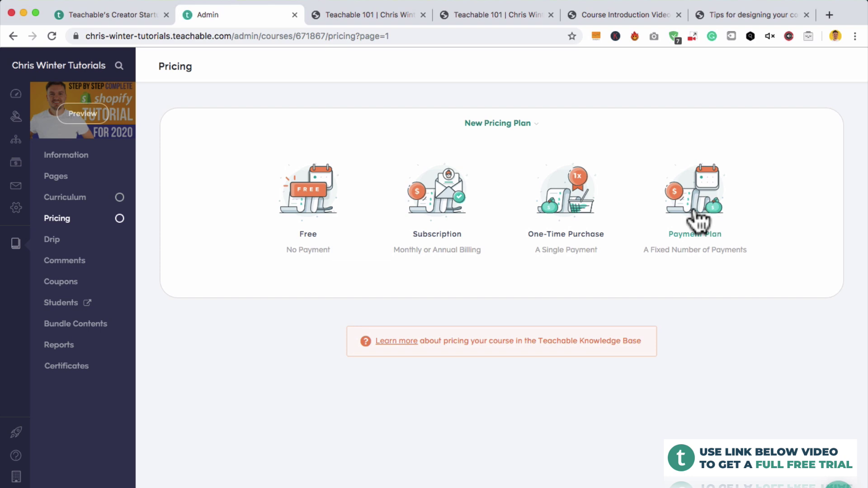
click(587, 206)
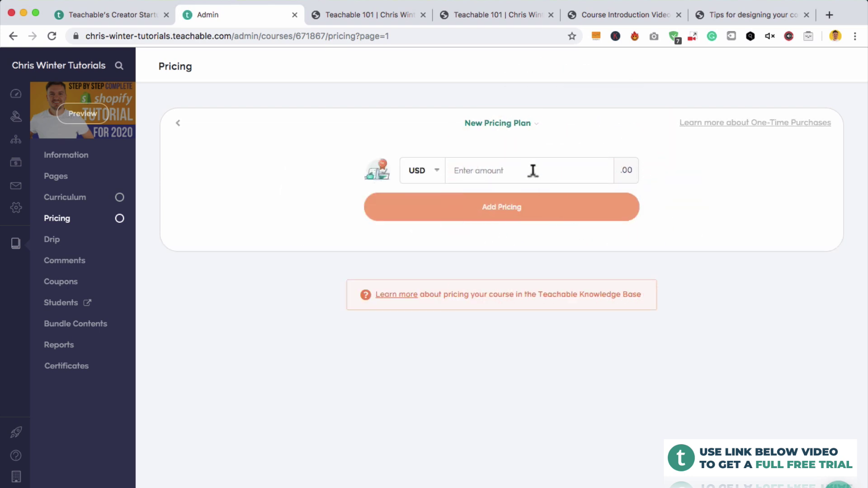
click(533, 171)
text(100)
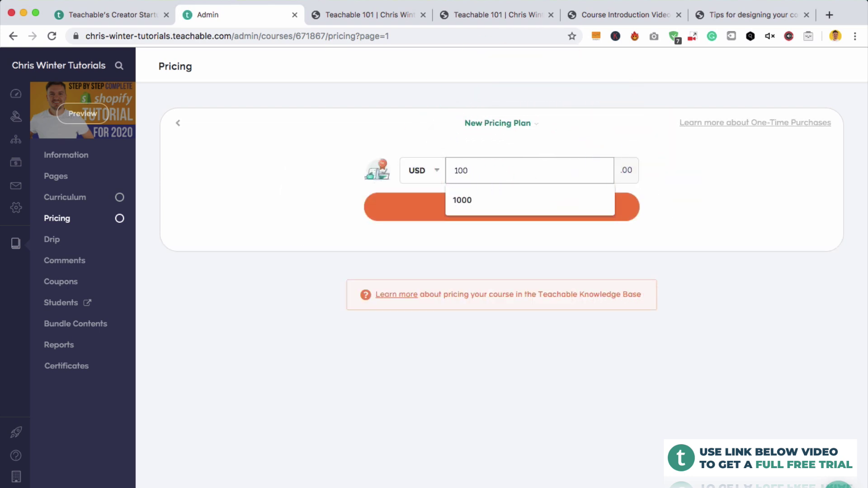
click(741, 172)
click(518, 209)
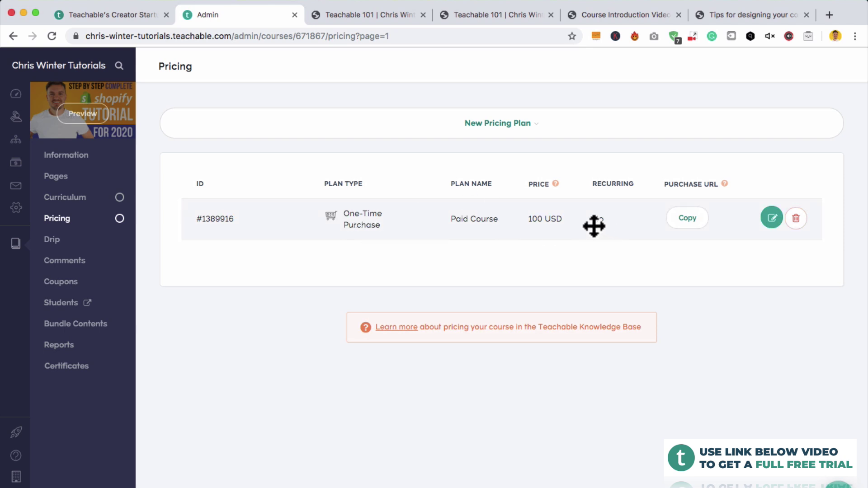
Add a payment plan of 25 USD with 5 monthly payments, named "5 Month Payment Plan"
click(511, 127)
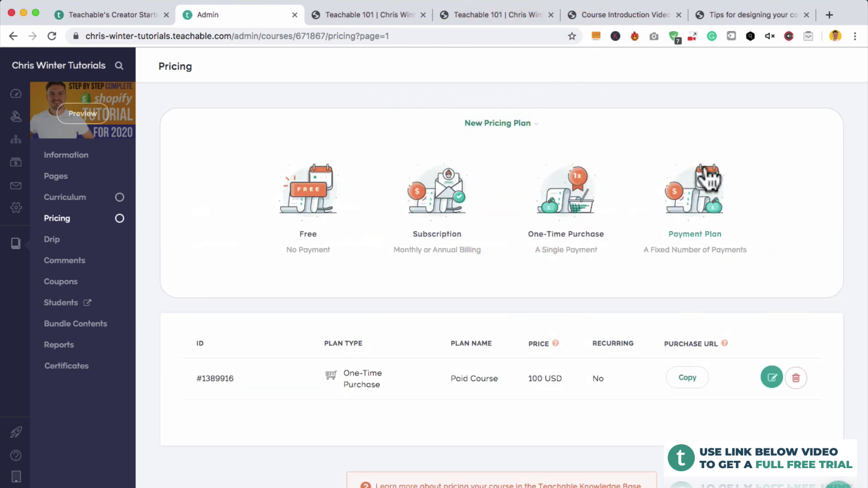
click(710, 192)
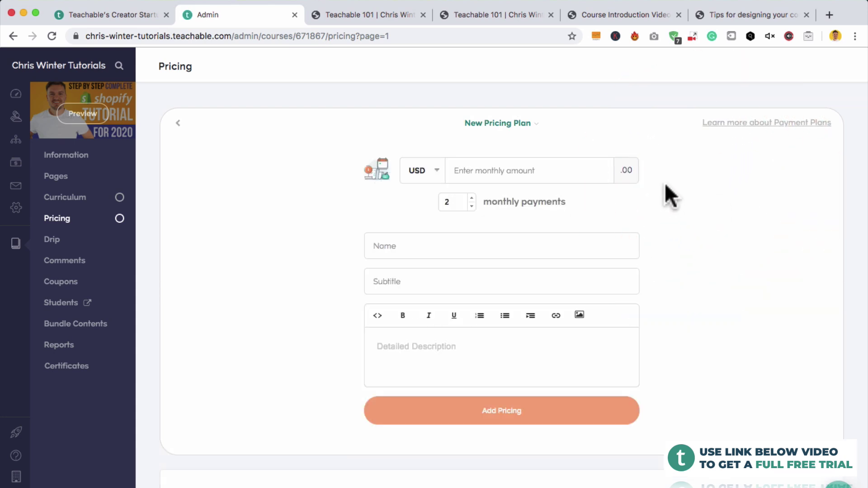
click(578, 168)
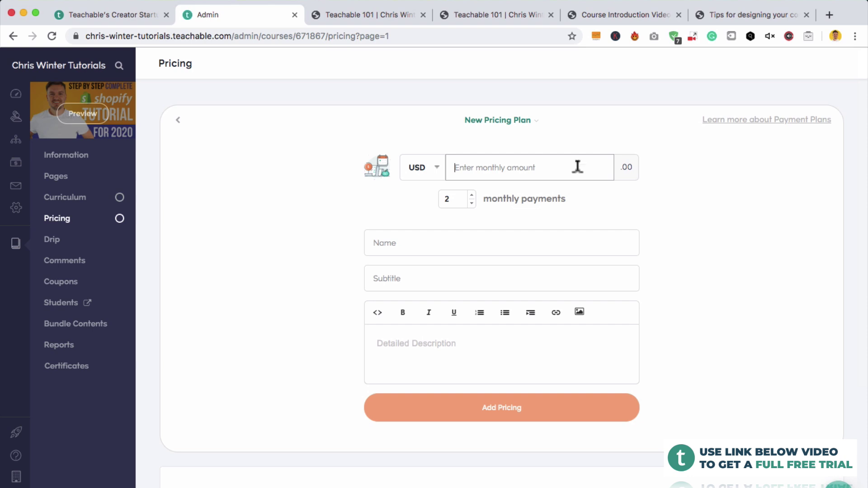
text(25)
click(723, 192)
click(472, 195)
click(472, 195)
click(472, 195)
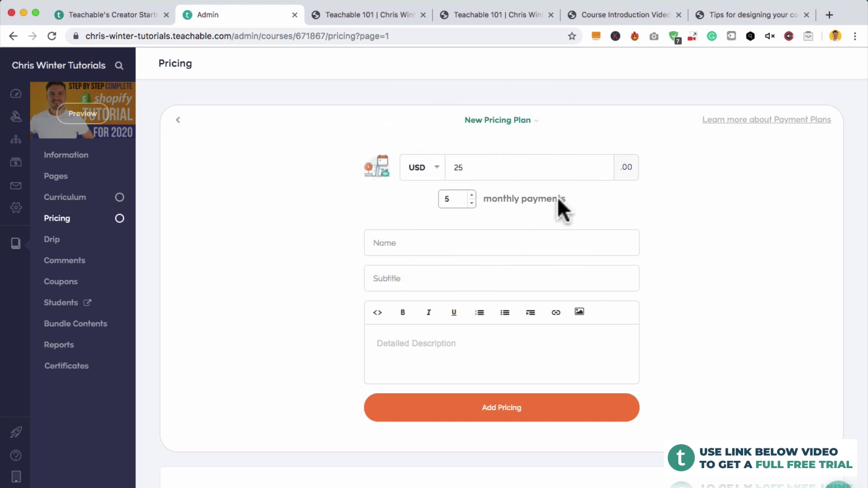
click(545, 231)
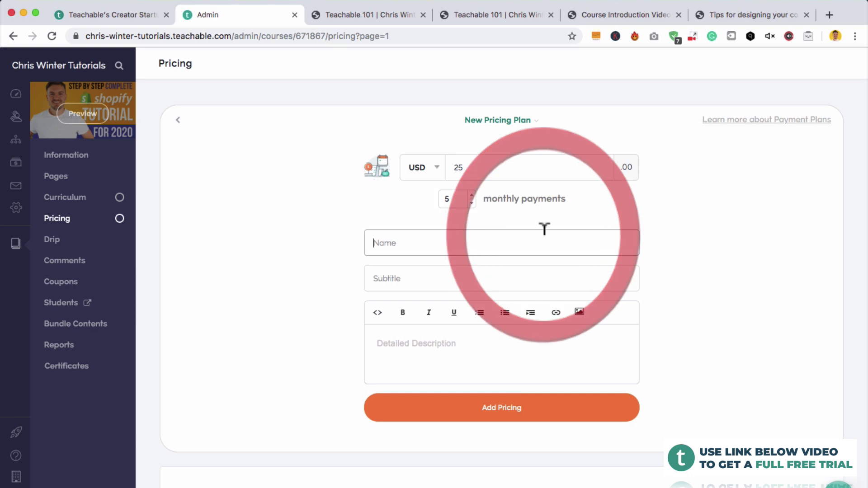
text(5 Month Payment Plan)
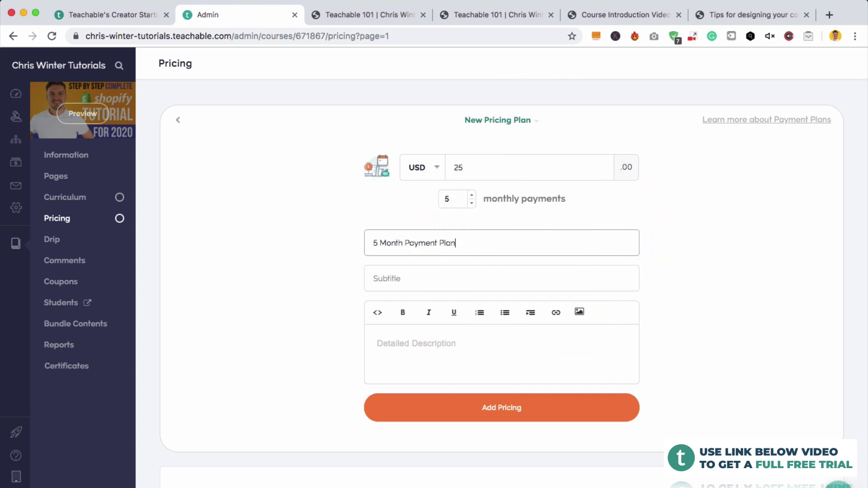
click(561, 409)
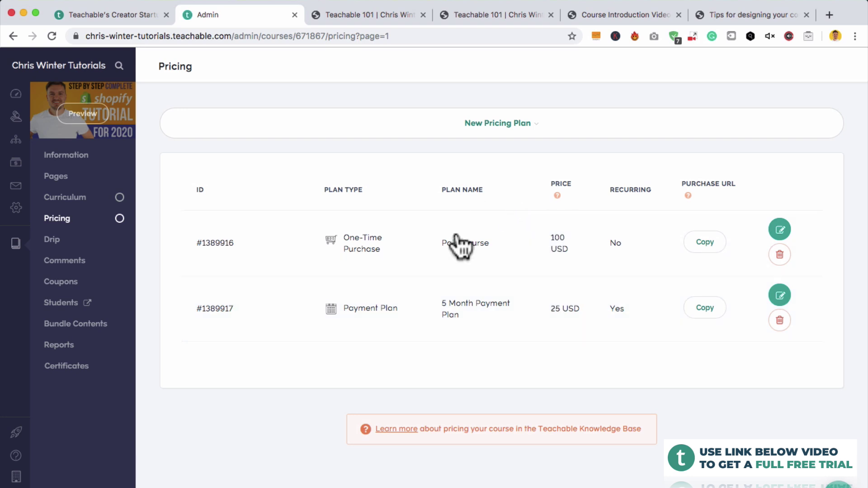
Check the pricing section of the sales page preview, switching between the payment plan and the $100 option
click(380, 15)
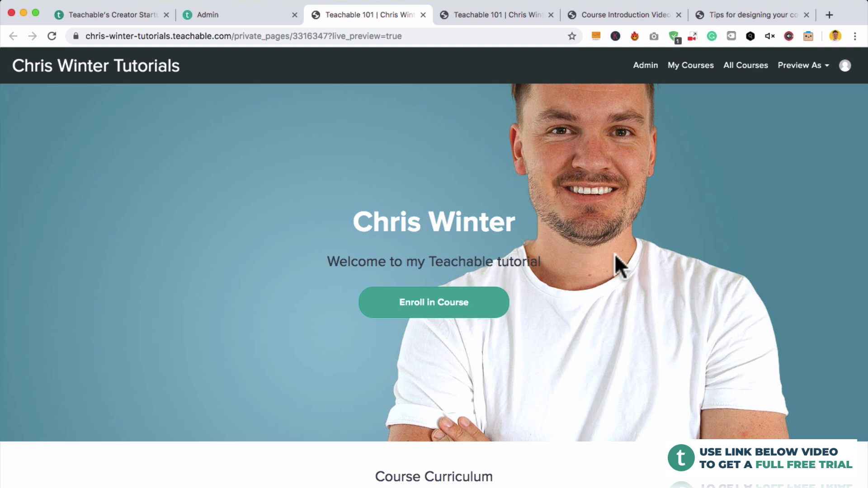
scroll(531, 329, down, 3)
scroll(534, 362, down, 5)
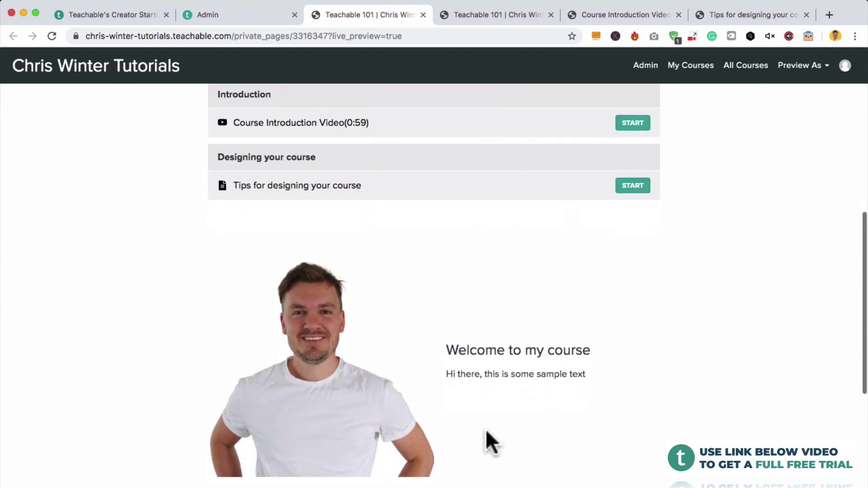
scroll(543, 335, down, 6)
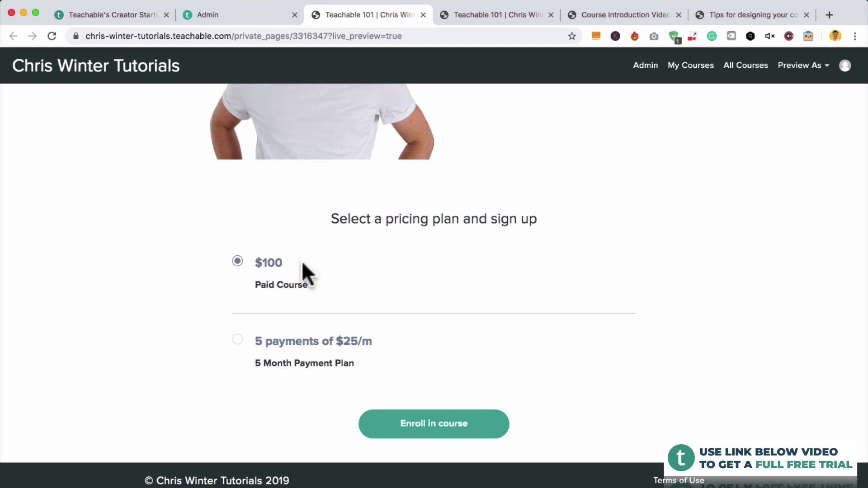
click(236, 341)
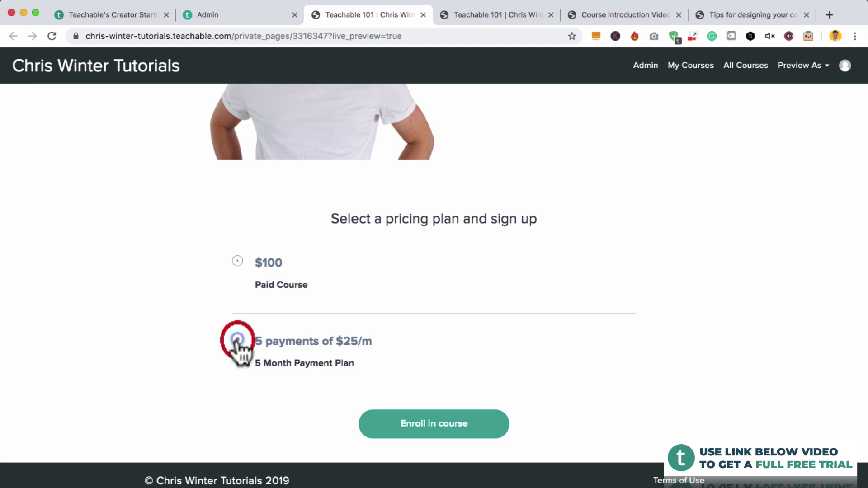
click(237, 261)
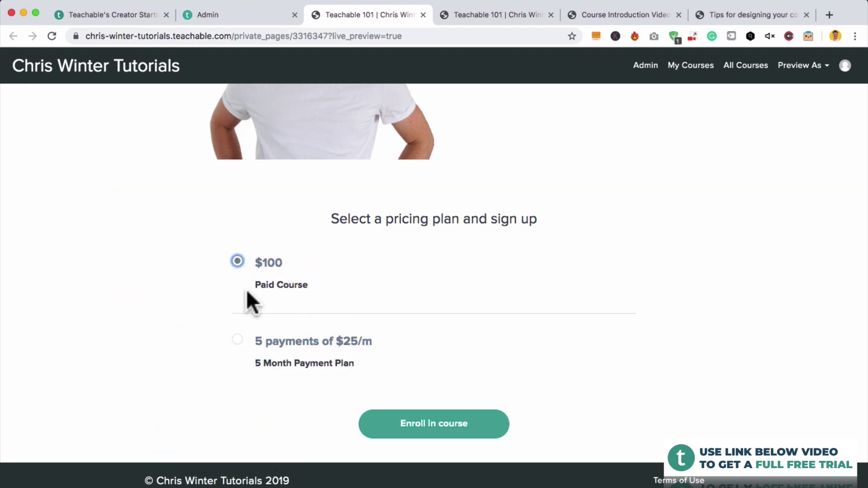
Enroll with the 5 payments of $25/m option and review the checkout page from order summary to payment form
click(237, 340)
click(408, 342)
click(434, 439)
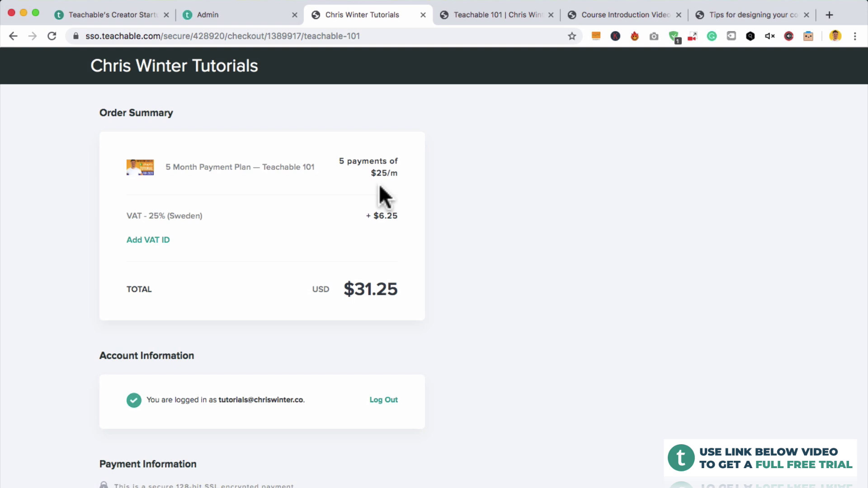
scroll(374, 172, down, 2)
scroll(367, 271, down, 3)
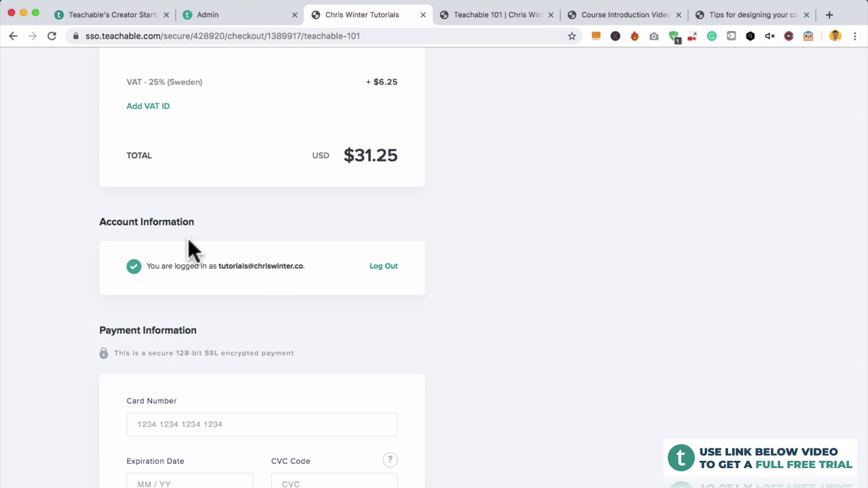
scroll(266, 257, down, 5)
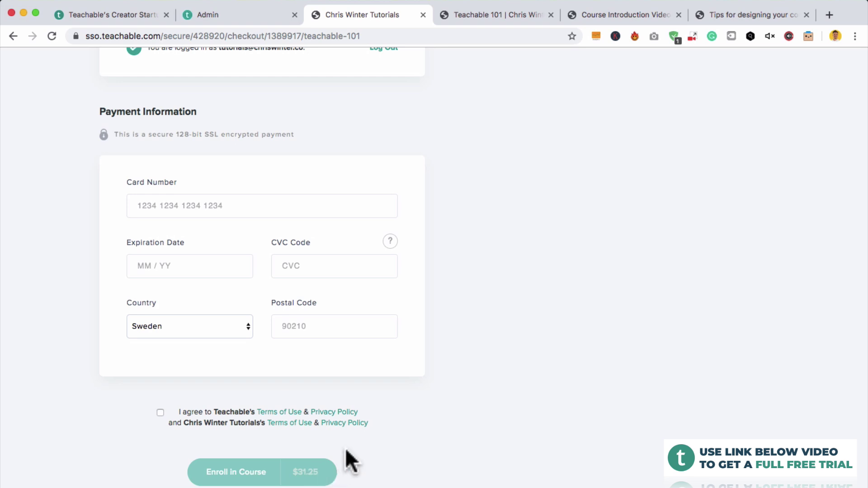
Return to the course admin and look at the course's Drip, Comments and Coupons pages
key(ctrl+shift+Tab)
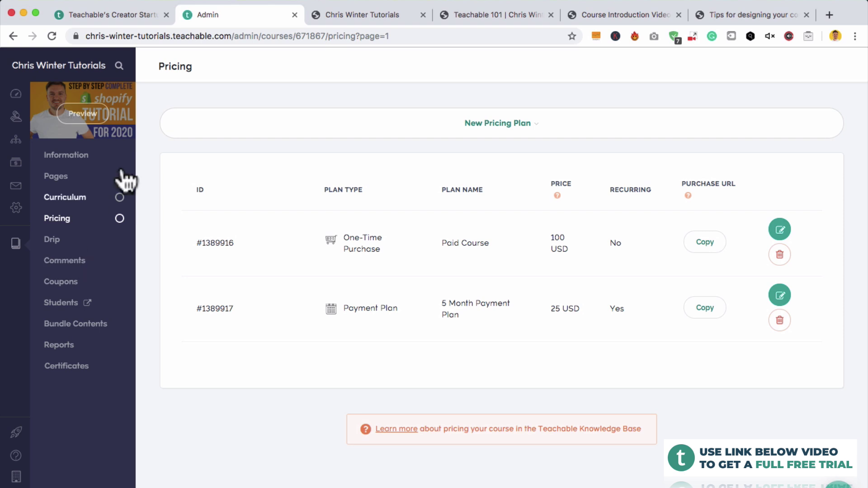
click(53, 247)
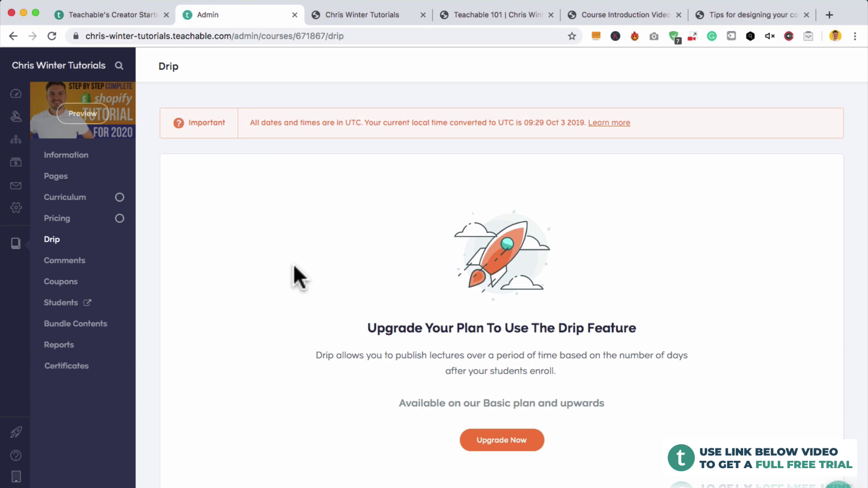
click(90, 261)
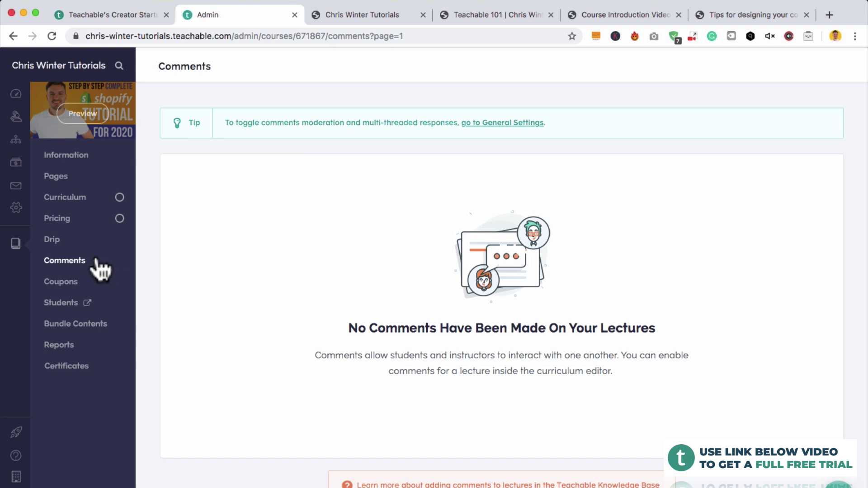
click(78, 283)
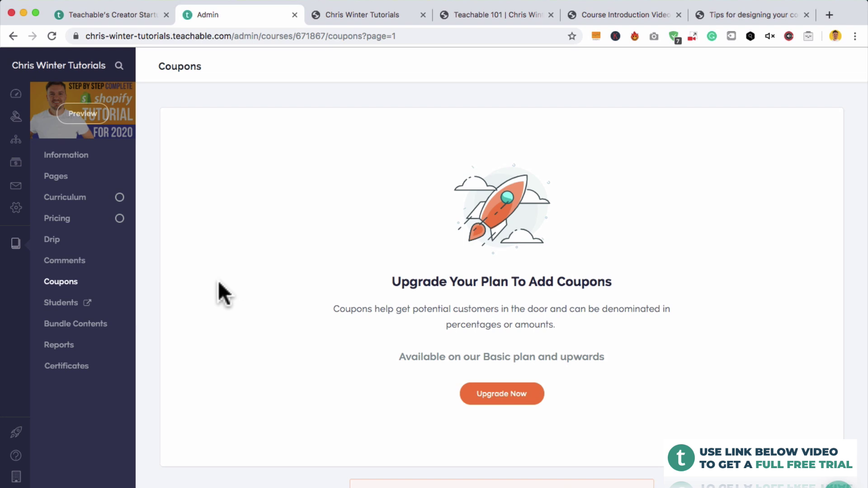
Look at the school's student list, sales transactions and email composing page
click(17, 121)
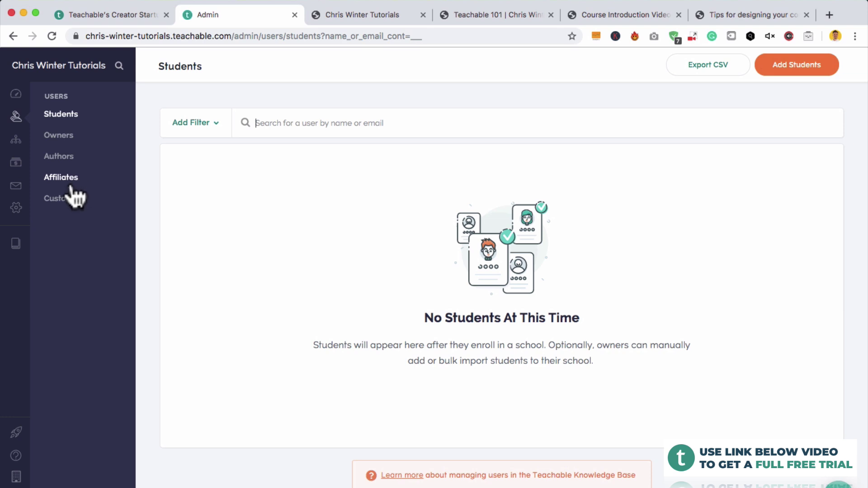
click(24, 161)
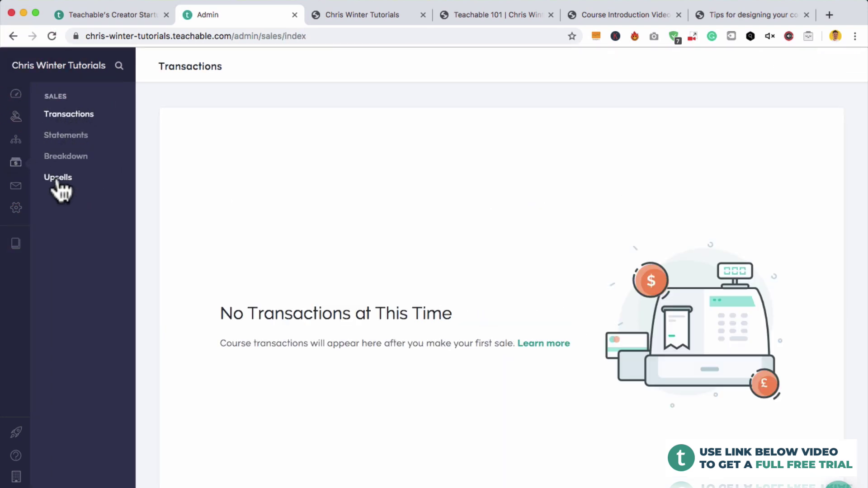
click(18, 189)
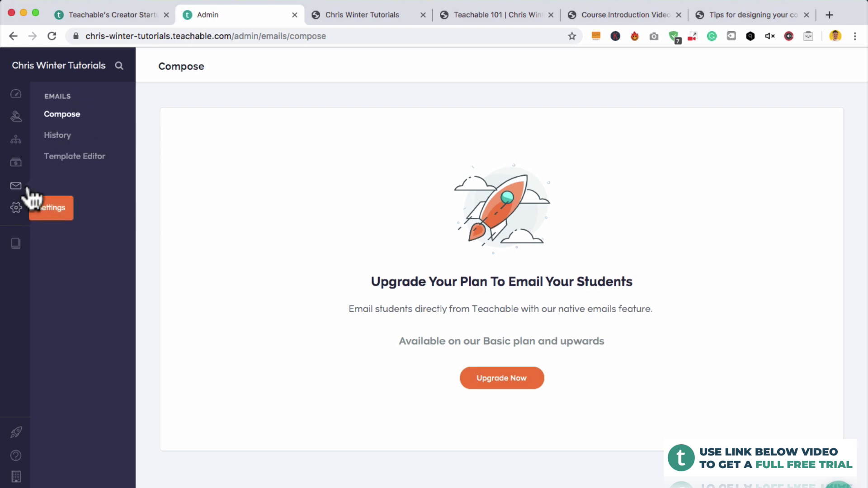
Open the school's upgrade plans and compare the Basic, Professional and Business prices for annual and monthly billing
click(17, 434)
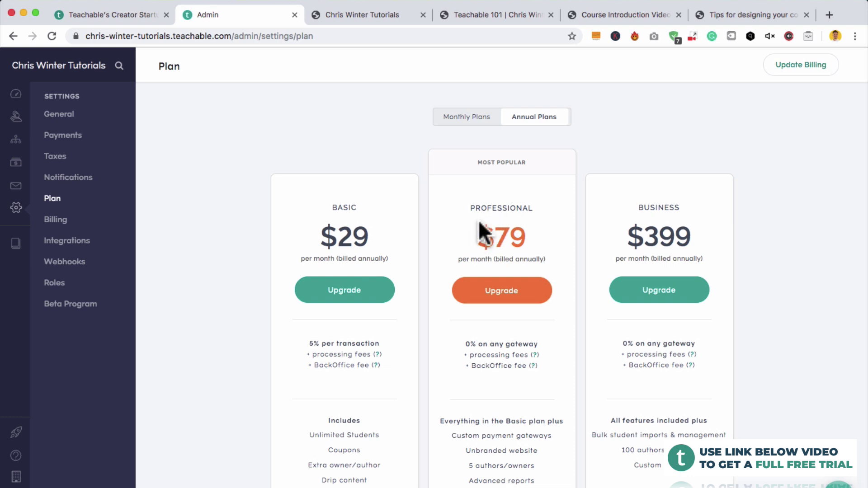
drag(470, 224, 529, 225)
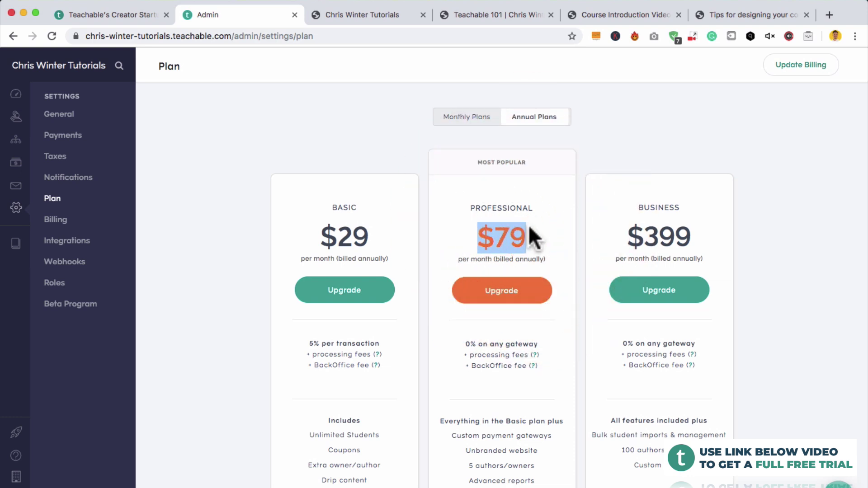
click(528, 224)
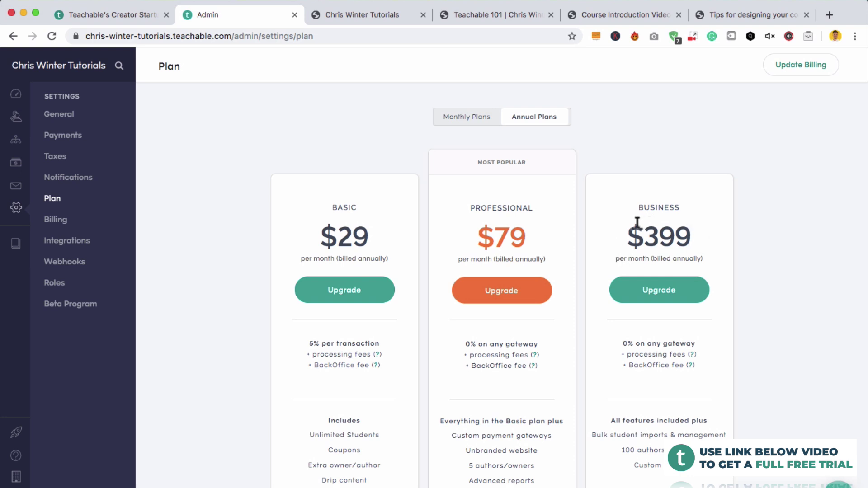
drag(627, 237, 690, 226)
click(701, 240)
click(485, 120)
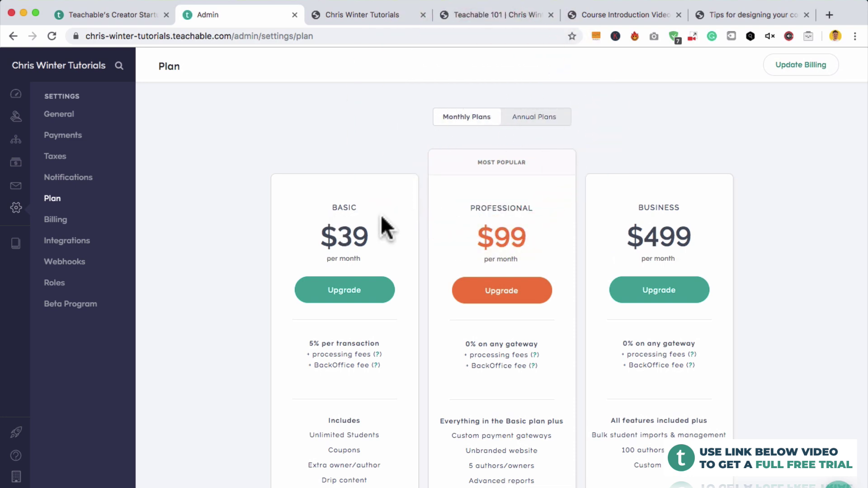
Switch the plans back to annual billing, check the included features and start the upgrade to the Basic plan
click(527, 118)
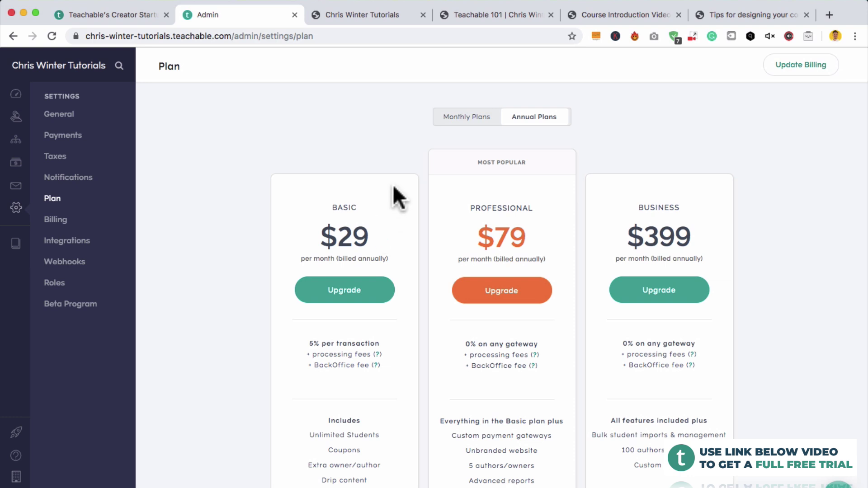
scroll(394, 185, down, 4)
scroll(395, 184, up, 3)
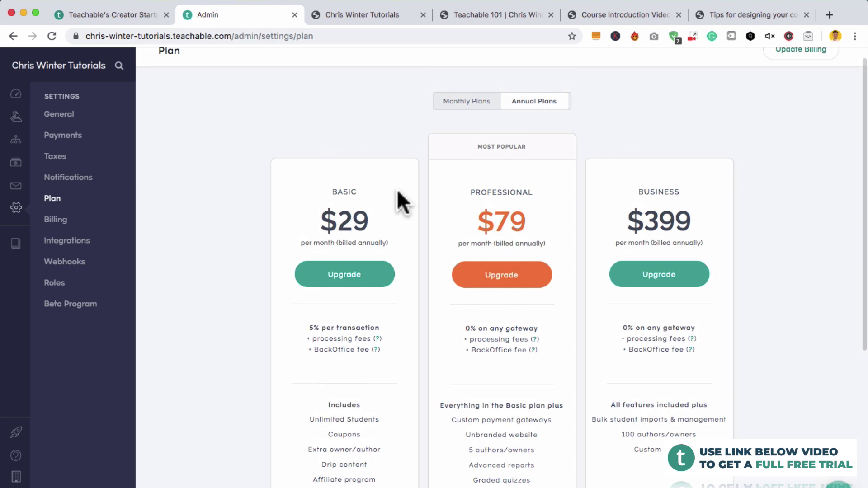
click(368, 273)
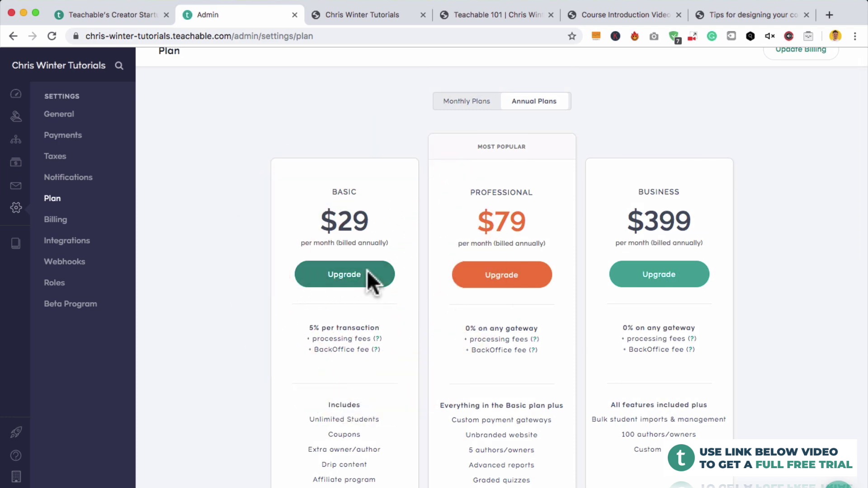